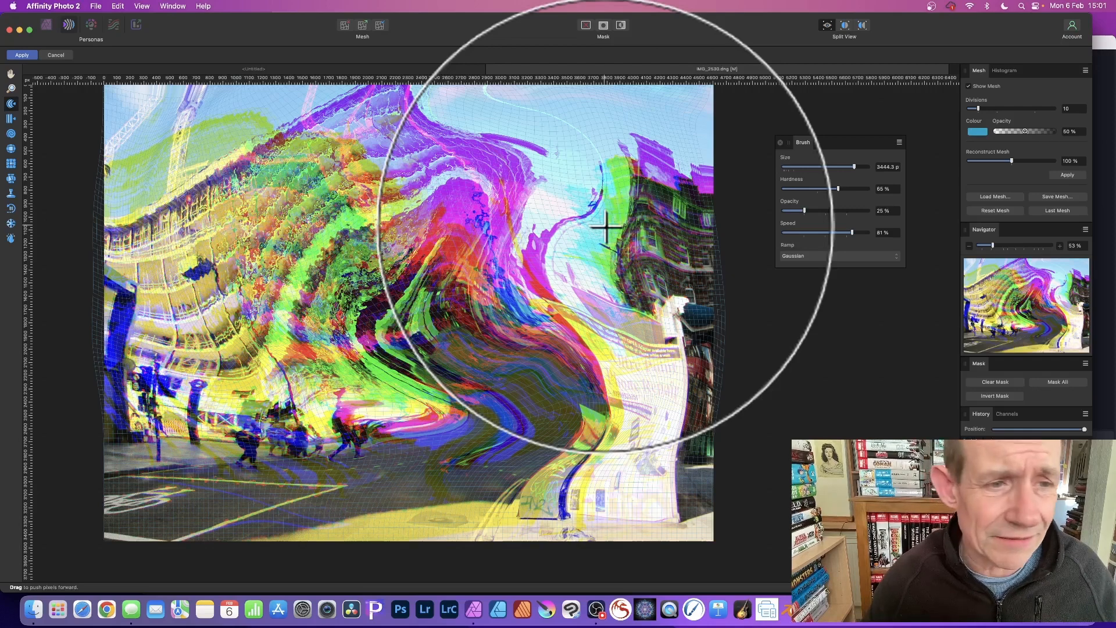
- Discard the pending Liquify distortion of the street photo and isolate its Composite Red channel
{"action": "key", "text": "Escape"}
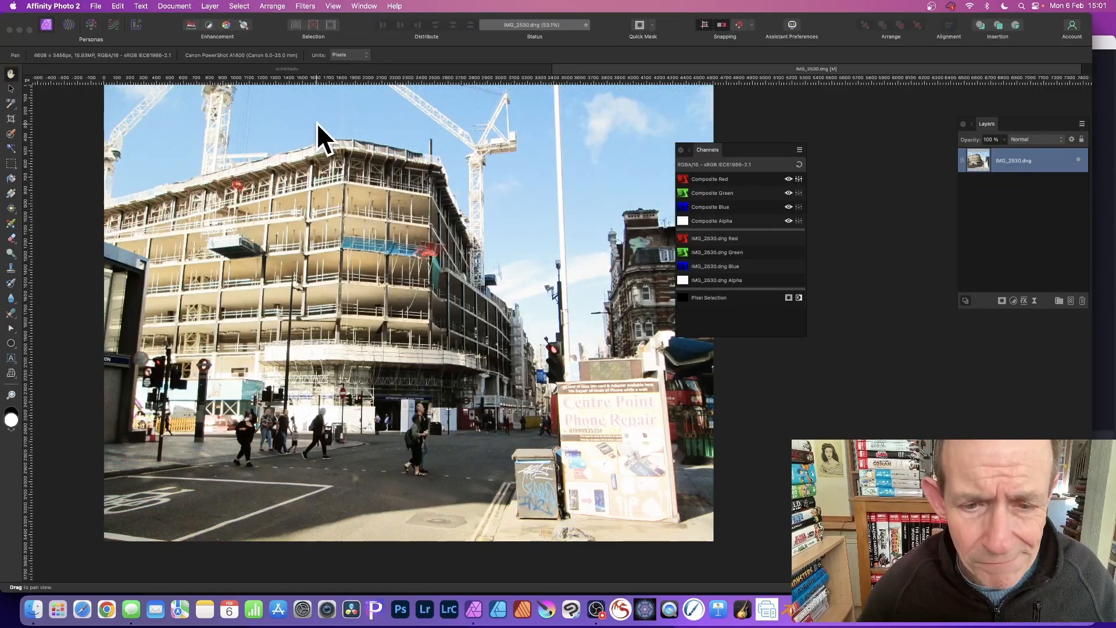
{"action": "left_click_drag", "start_coordinate": [718, 149], "coordinate": [728, 140]}
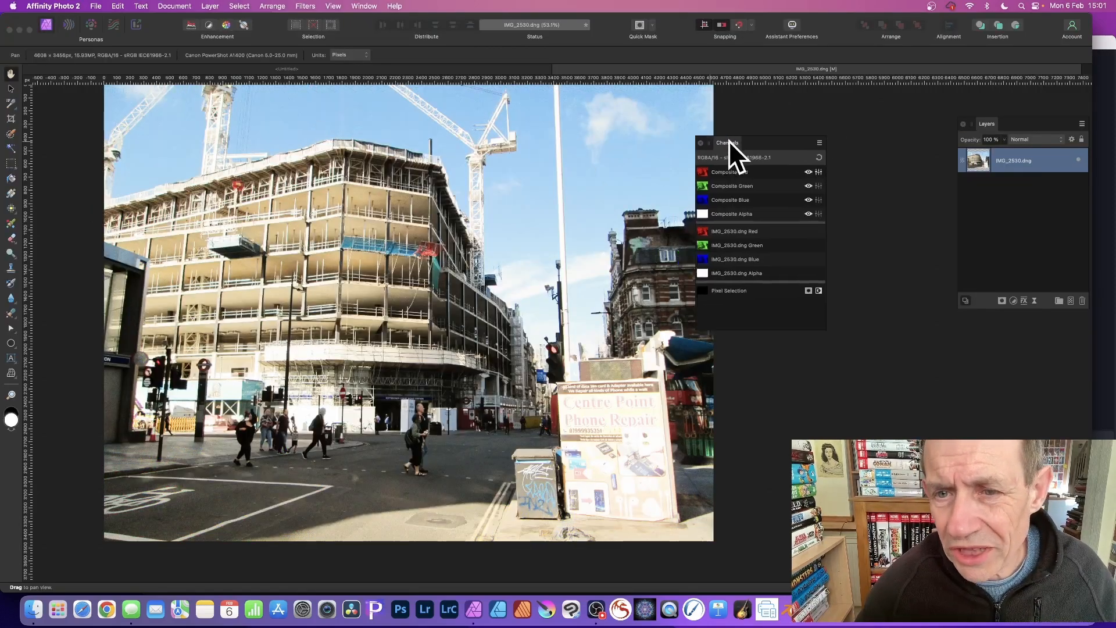
{"action": "left_click", "coordinate": [731, 171], "text": "alt"}
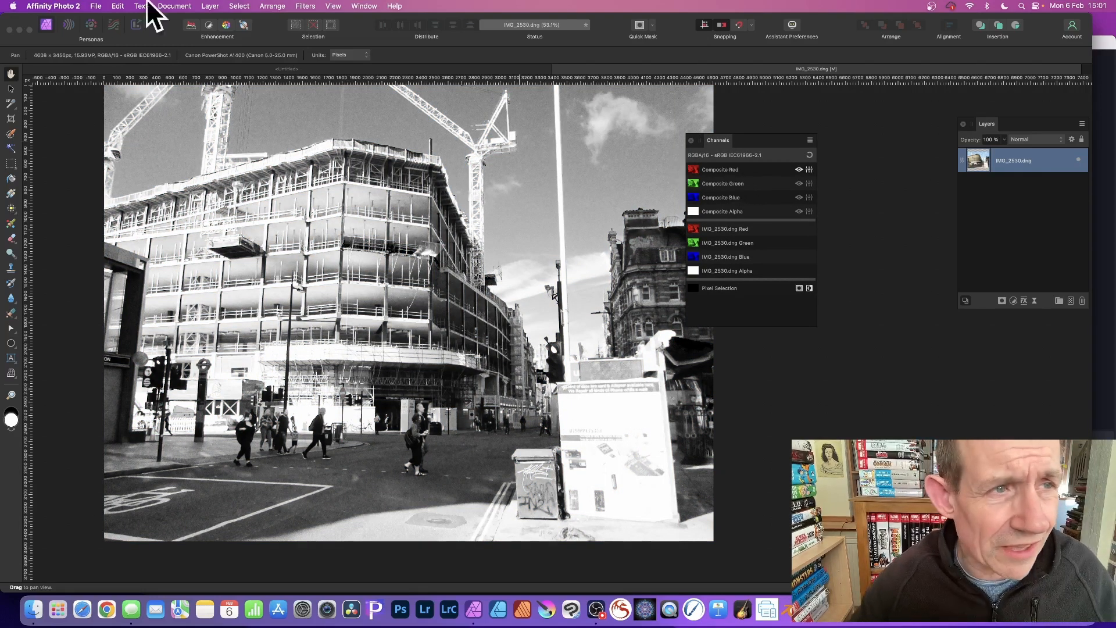
- Roughen the buildings in the red channel with the Liquify Turbulence Tool, raising the brush opacity to 64%, and apply the distortion
{"action": "left_click", "coordinate": [70, 24]}
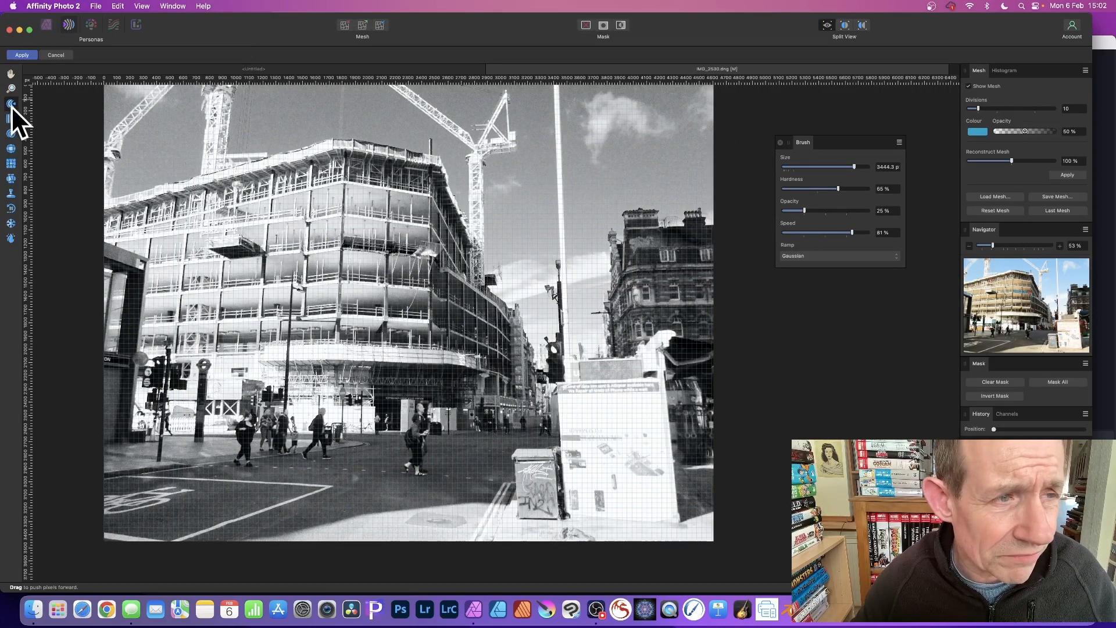
{"action": "left_click", "coordinate": [12, 179]}
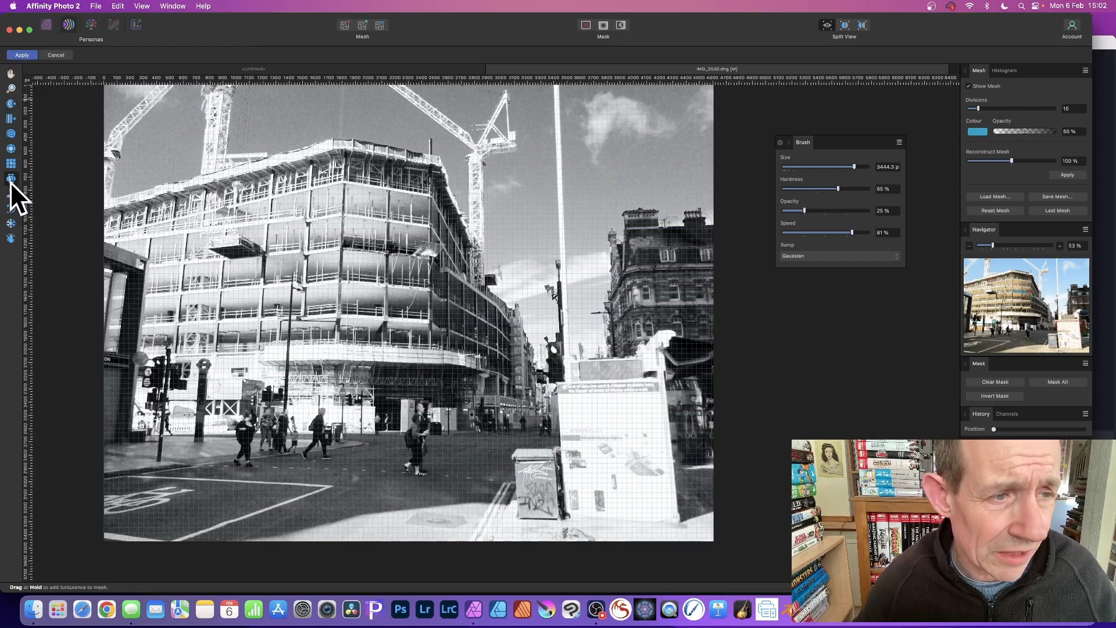
{"action": "mouse_move", "coordinate": [524, 411]}
{"action": "left_mouse_down"}
{"action": "mouse_move", "coordinate": [473, 319]}
{"action": "mouse_move", "coordinate": [476, 289]}
{"action": "left_mouse_up"}
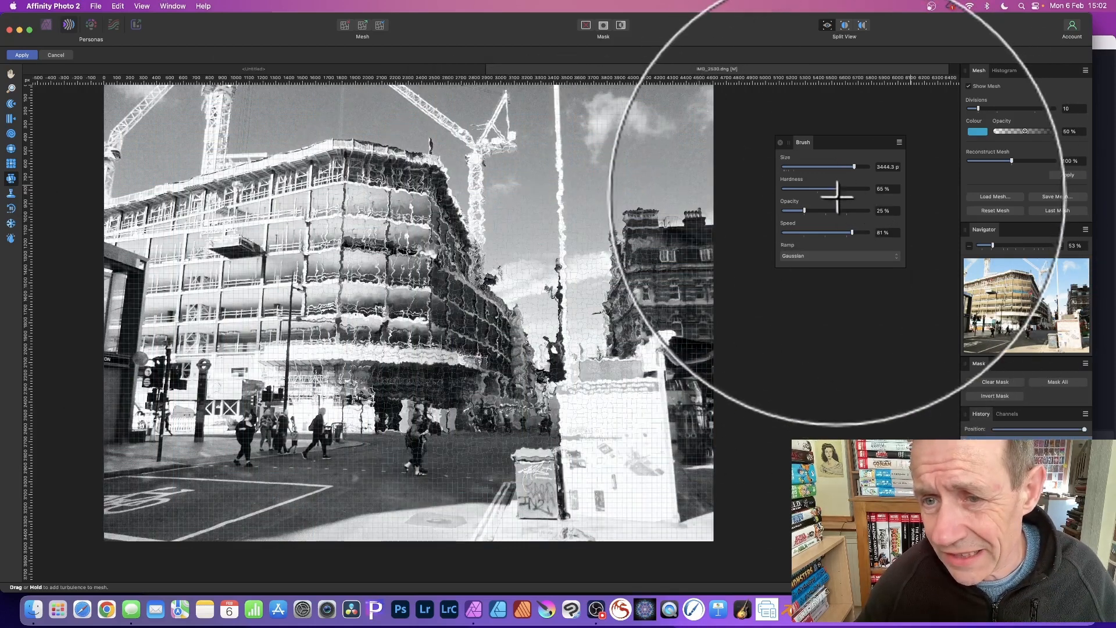
{"action": "left_click_drag", "start_coordinate": [804, 210], "coordinate": [854, 211]}
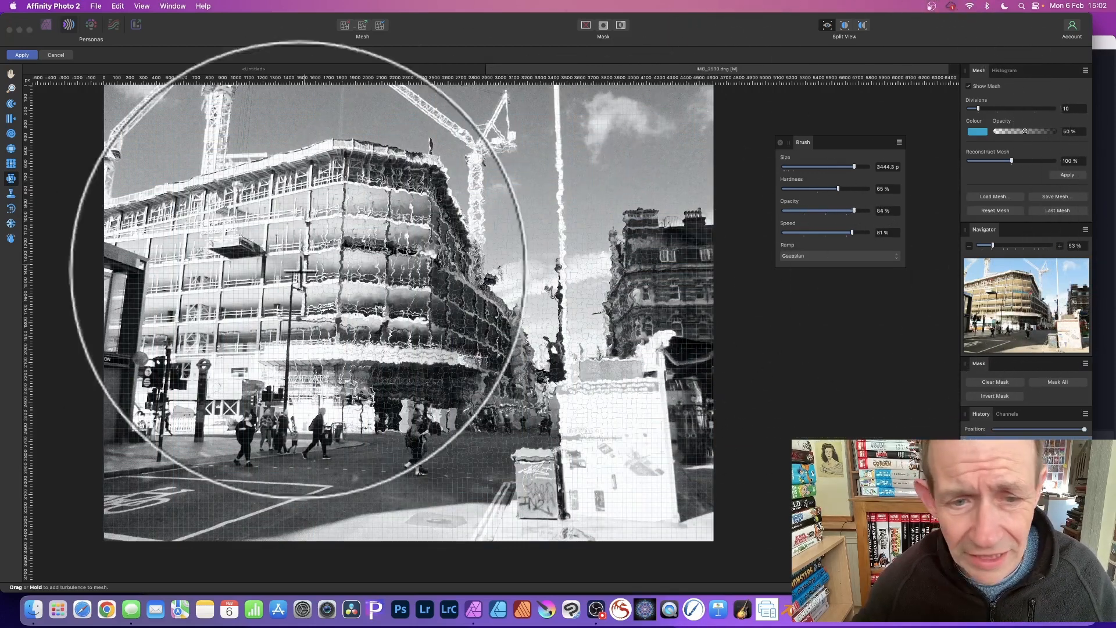
{"action": "mouse_move", "coordinate": [300, 271]}
{"action": "left_mouse_down"}
{"action": "mouse_move", "coordinate": [373, 283]}
{"action": "mouse_move", "coordinate": [391, 318]}
{"action": "mouse_move", "coordinate": [395, 305]}
{"action": "mouse_move", "coordinate": [346, 296]}
{"action": "mouse_move", "coordinate": [448, 275]}
{"action": "mouse_move", "coordinate": [374, 286]}
{"action": "mouse_move", "coordinate": [345, 265]}
{"action": "mouse_move", "coordinate": [481, 269]}
{"action": "mouse_move", "coordinate": [487, 287]}
{"action": "mouse_move", "coordinate": [495, 274]}
{"action": "mouse_move", "coordinate": [594, 301]}
{"action": "mouse_move", "coordinate": [623, 274]}
{"action": "left_mouse_up"}
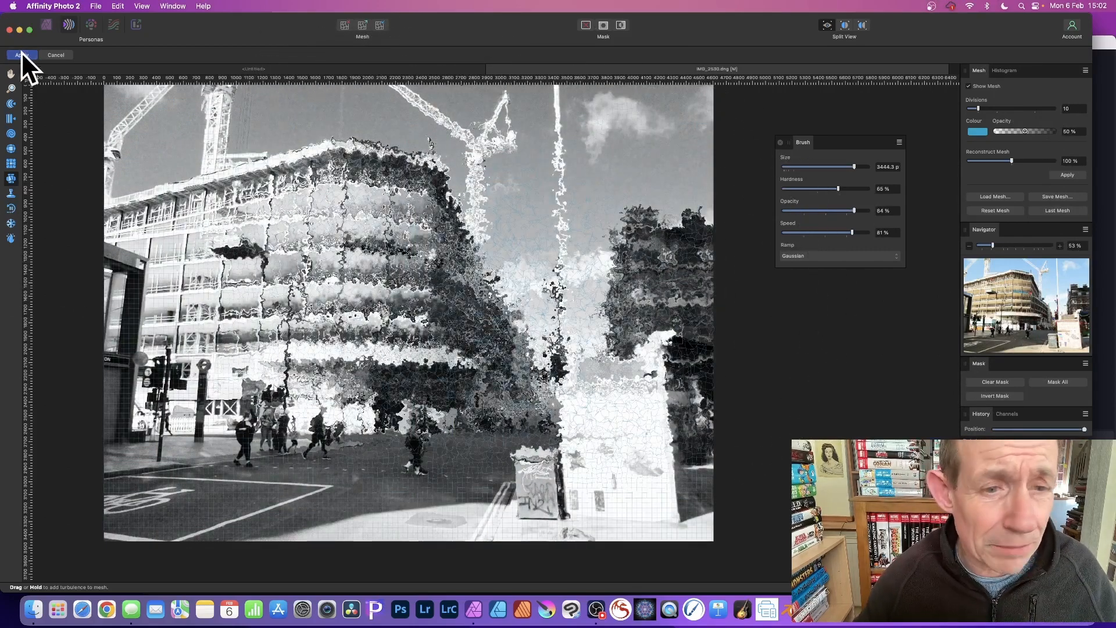
{"action": "left_click", "coordinate": [20, 54]}
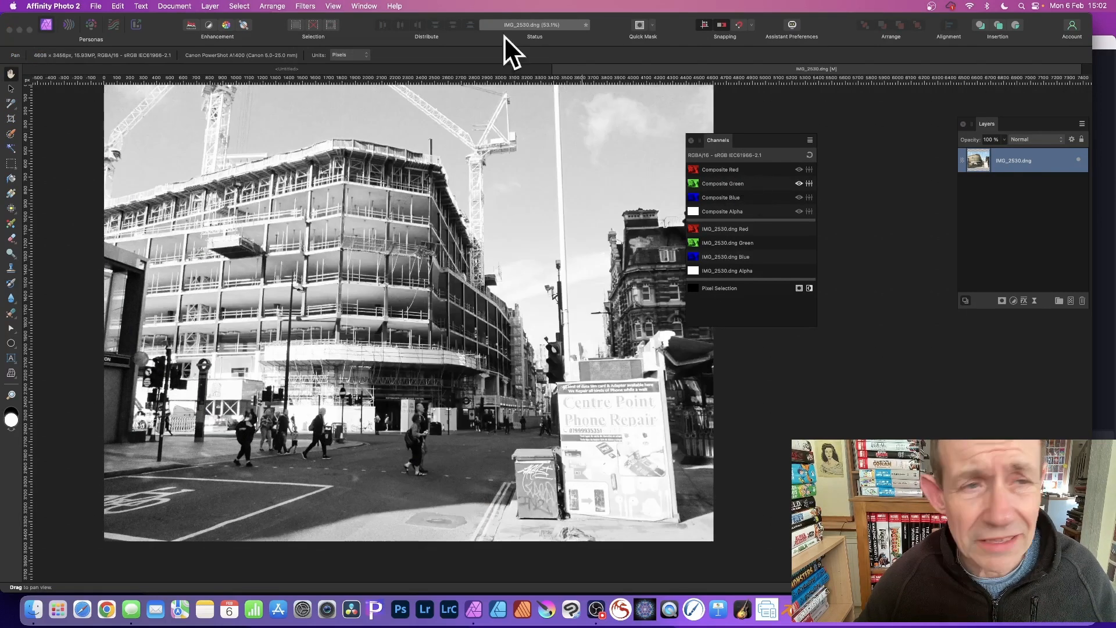
- Warp the isolated green channel with Liquify Push Forward and Turbulence strokes, apply the distortion, and show all channels again
{"action": "left_click", "coordinate": [69, 24]}
{"action": "mouse_move", "coordinate": [463, 329]}
{"action": "left_mouse_down"}
{"action": "mouse_move", "coordinate": [485, 279]}
{"action": "mouse_move", "coordinate": [472, 300]}
{"action": "mouse_move", "coordinate": [438, 281]}
{"action": "mouse_move", "coordinate": [404, 310]}
{"action": "mouse_move", "coordinate": [337, 261]}
{"action": "mouse_move", "coordinate": [305, 259]}
{"action": "mouse_move", "coordinate": [342, 272]}
{"action": "mouse_move", "coordinate": [361, 255]}
{"action": "left_mouse_up"}
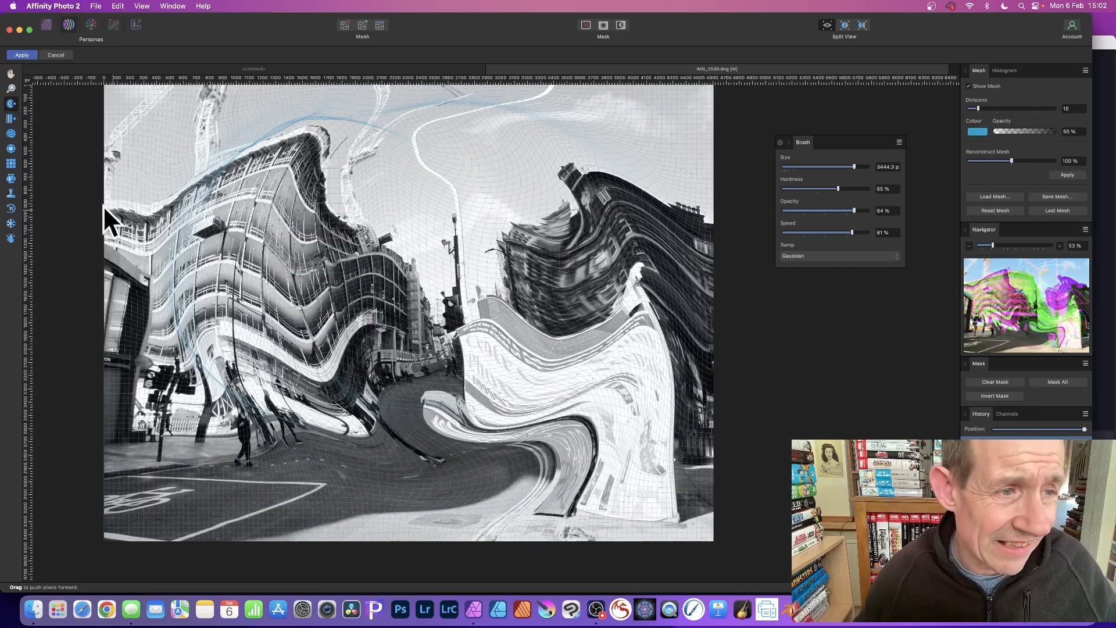
{"action": "left_click", "coordinate": [12, 179]}
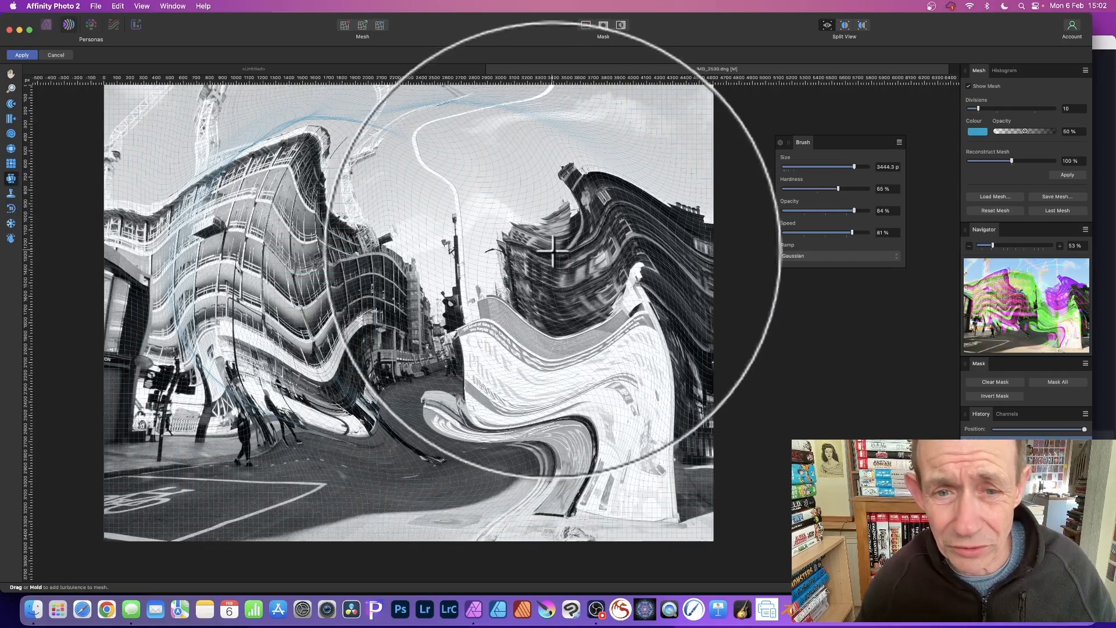
{"action": "mouse_move", "coordinate": [550, 246]}
{"action": "left_mouse_down"}
{"action": "mouse_move", "coordinate": [453, 272]}
{"action": "mouse_move", "coordinate": [499, 252]}
{"action": "mouse_move", "coordinate": [546, 264]}
{"action": "mouse_move", "coordinate": [552, 254]}
{"action": "mouse_move", "coordinate": [339, 235]}
{"action": "left_mouse_up"}
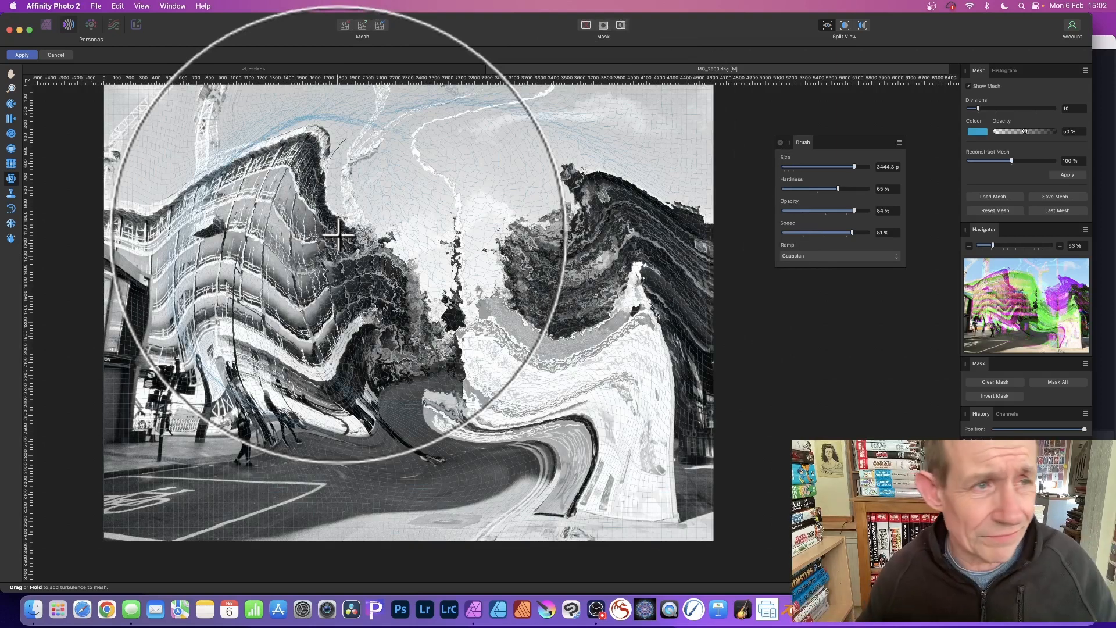
{"action": "left_click", "coordinate": [22, 55]}
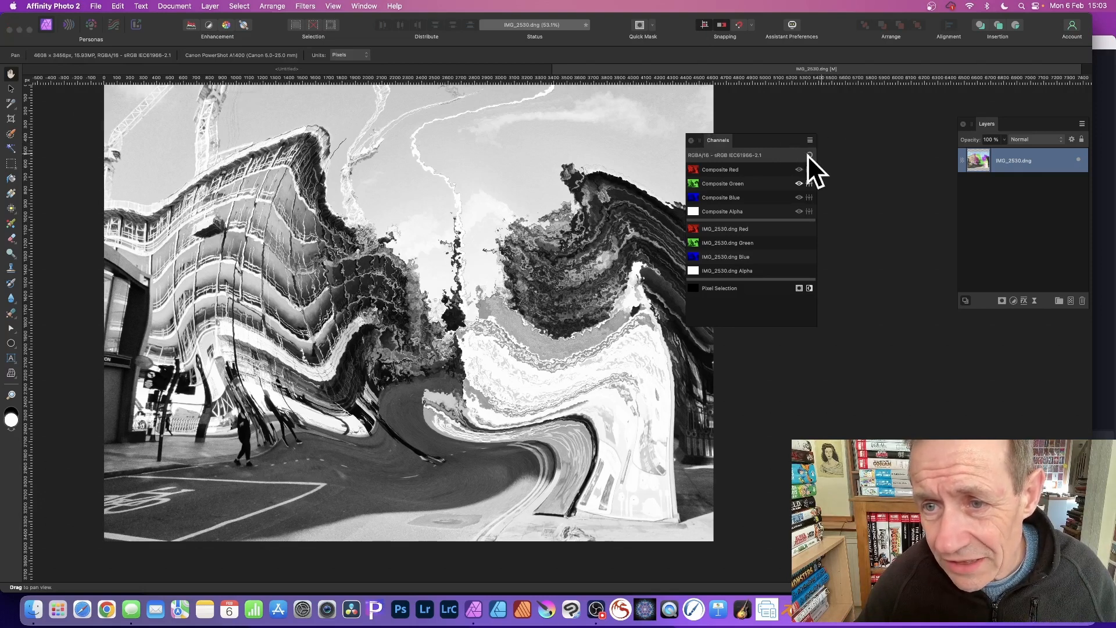
{"action": "left_click", "coordinate": [808, 154]}
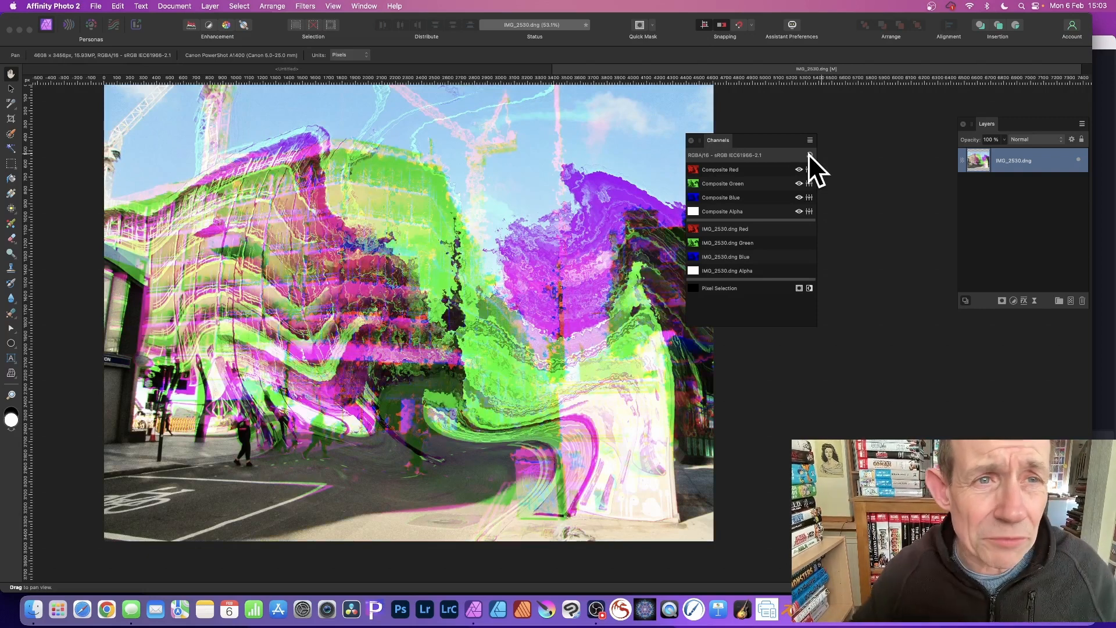
{"action": "left_click", "coordinate": [305, 7]}
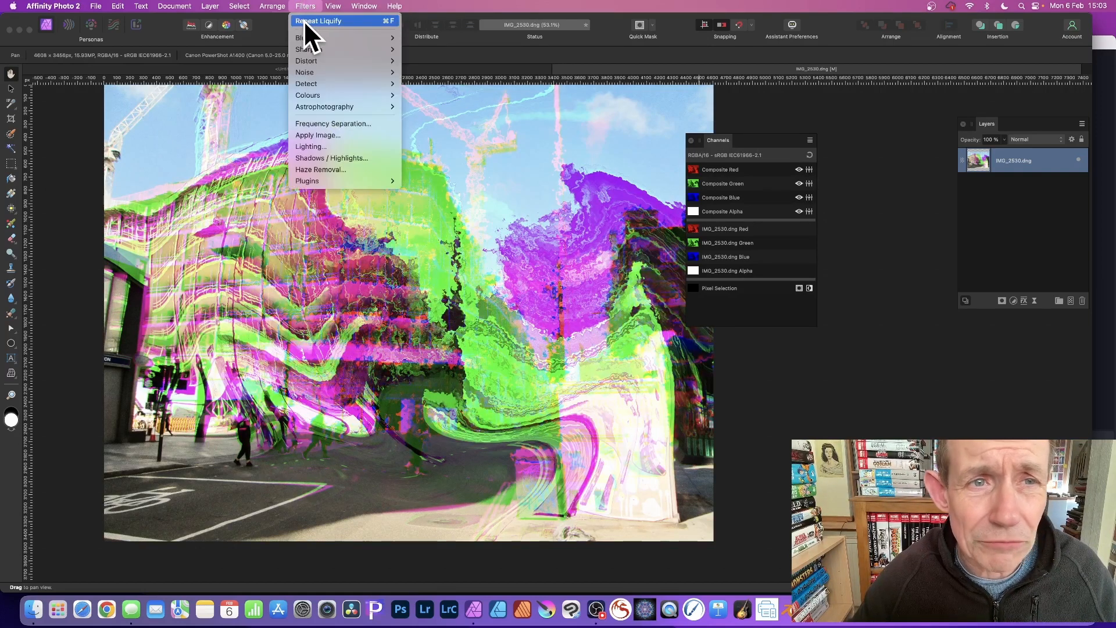
- Merge the three visible gradient ellipses into a new pixel layer
{"action": "mouse_move", "coordinate": [216, 9]}
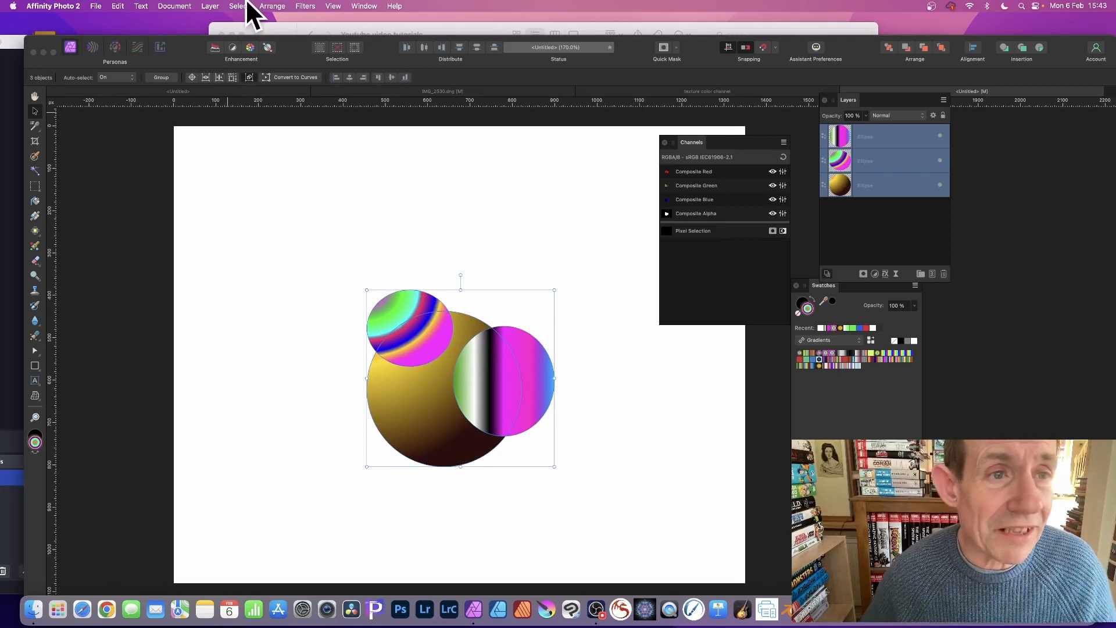
{"action": "left_click", "coordinate": [210, 6]}
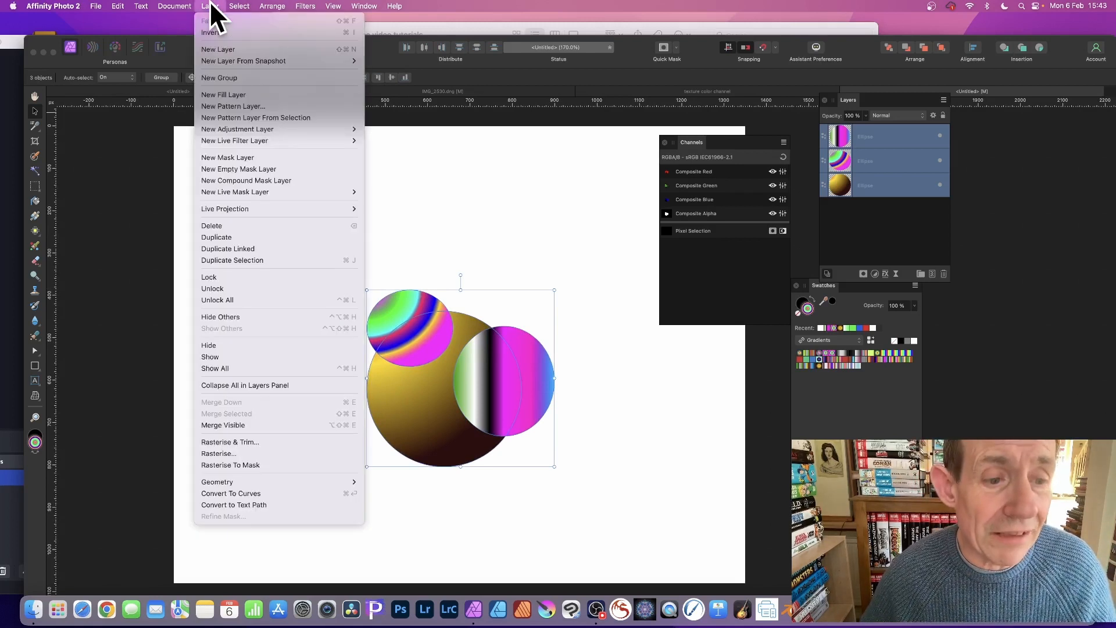
{"action": "left_click", "coordinate": [246, 426]}
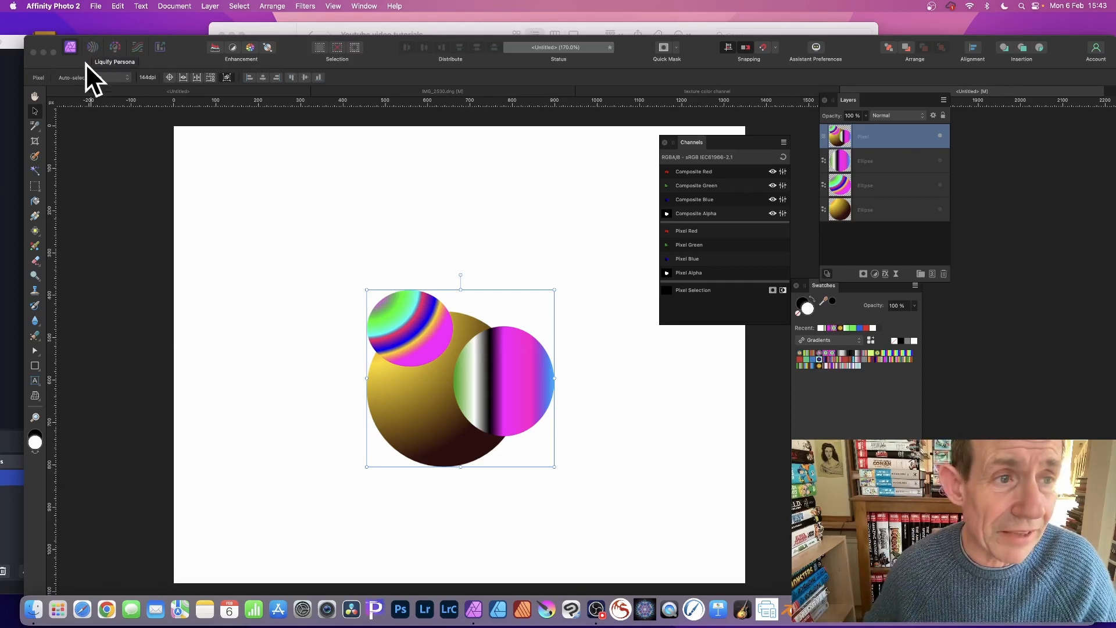
- Stretch the merged ellipses diagonally in opposite directions with Liquify Push Forward strokes and apply the distortion
{"action": "left_click", "coordinate": [96, 50]}
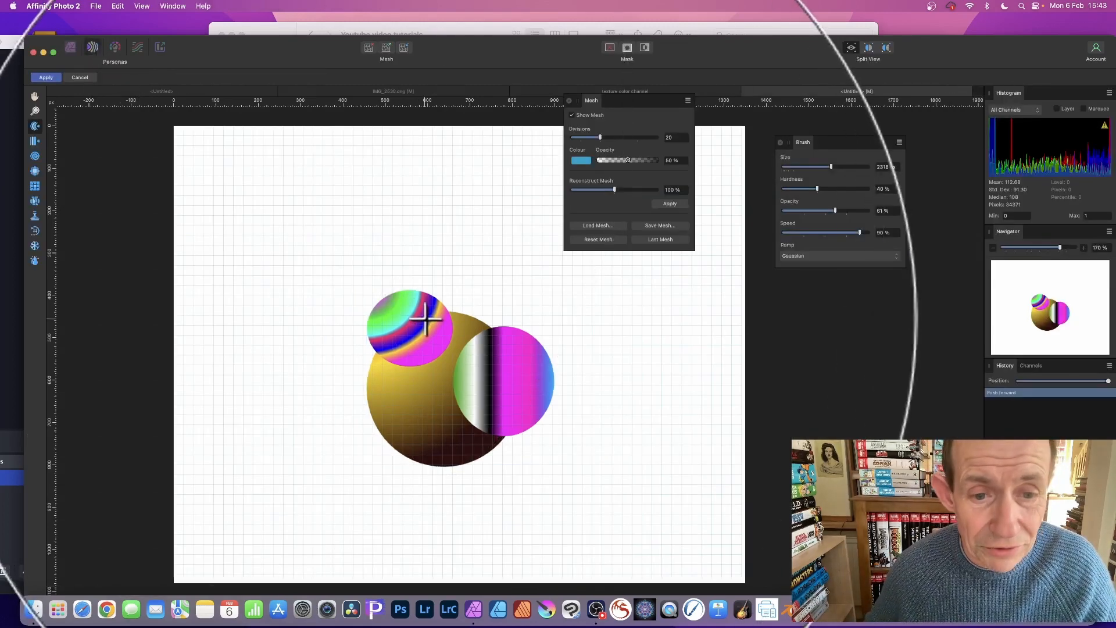
{"action": "mouse_move", "coordinate": [428, 316]}
{"action": "left_mouse_down"}
{"action": "mouse_move", "coordinate": [351, 267]}
{"action": "mouse_move", "coordinate": [287, 177]}
{"action": "left_mouse_up"}
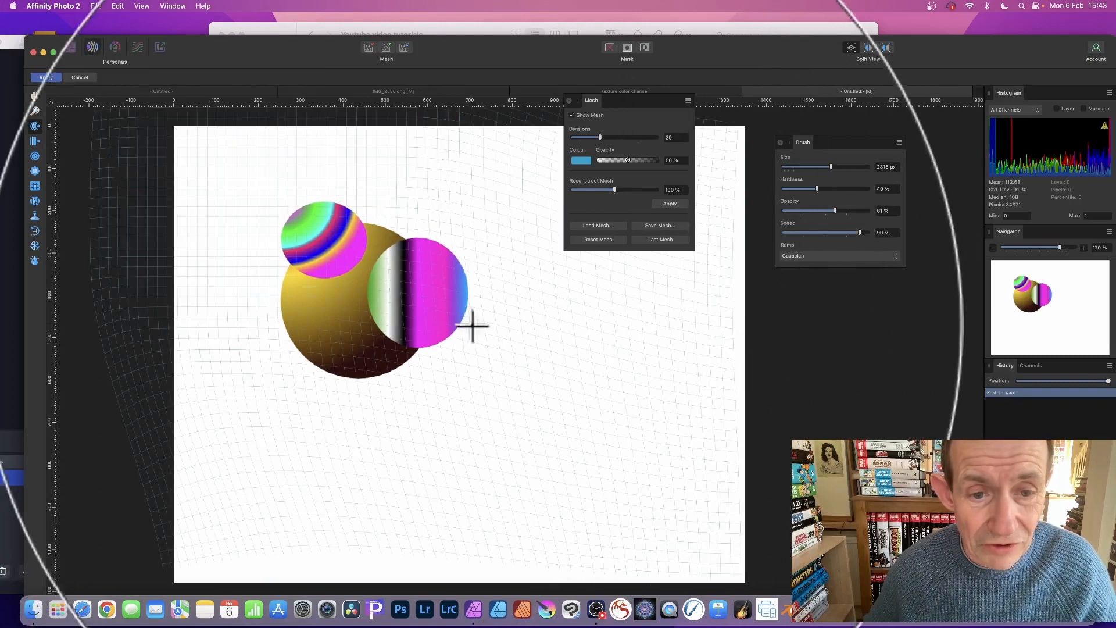
{"action": "mouse_move", "coordinate": [441, 310]}
{"action": "left_mouse_down"}
{"action": "mouse_move", "coordinate": [690, 453]}
{"action": "mouse_move", "coordinate": [668, 441]}
{"action": "left_mouse_up"}
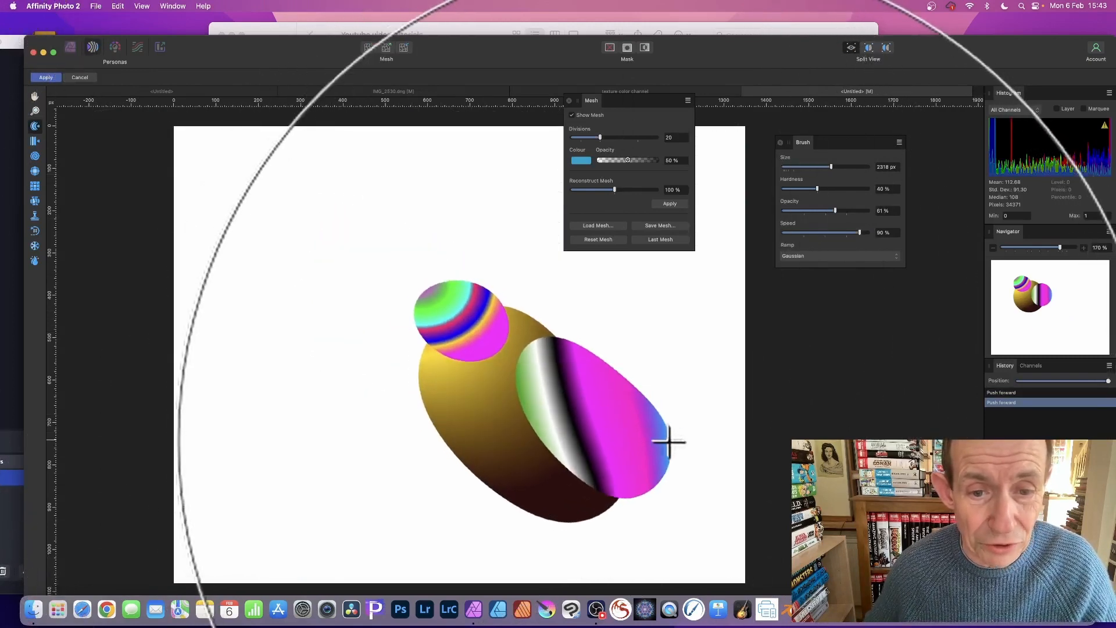
{"action": "left_click_drag", "start_coordinate": [488, 347], "coordinate": [326, 242]}
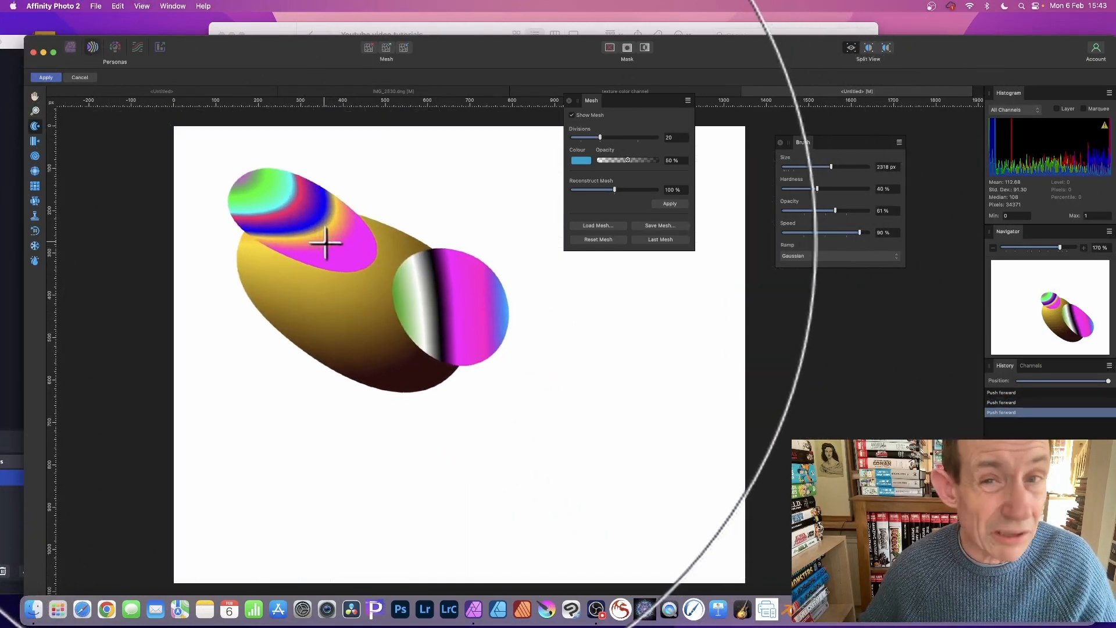
{"action": "left_click_drag", "start_coordinate": [449, 316], "coordinate": [593, 396]}
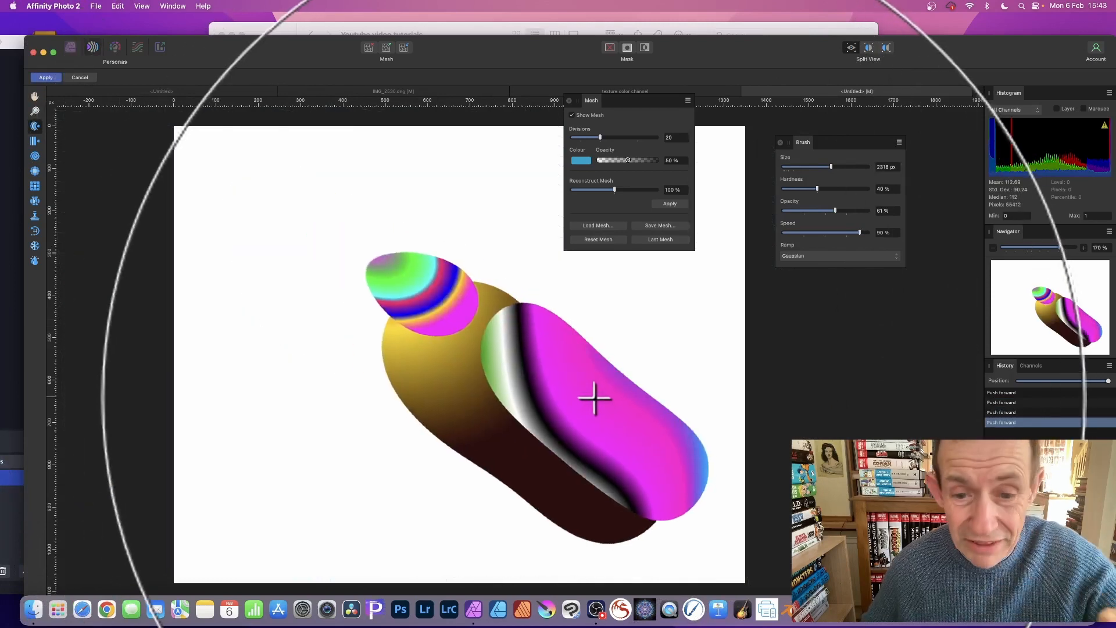
{"action": "mouse_move", "coordinate": [392, 299]}
{"action": "left_mouse_down"}
{"action": "mouse_move", "coordinate": [302, 247]}
{"action": "mouse_move", "coordinate": [349, 266]}
{"action": "left_mouse_up"}
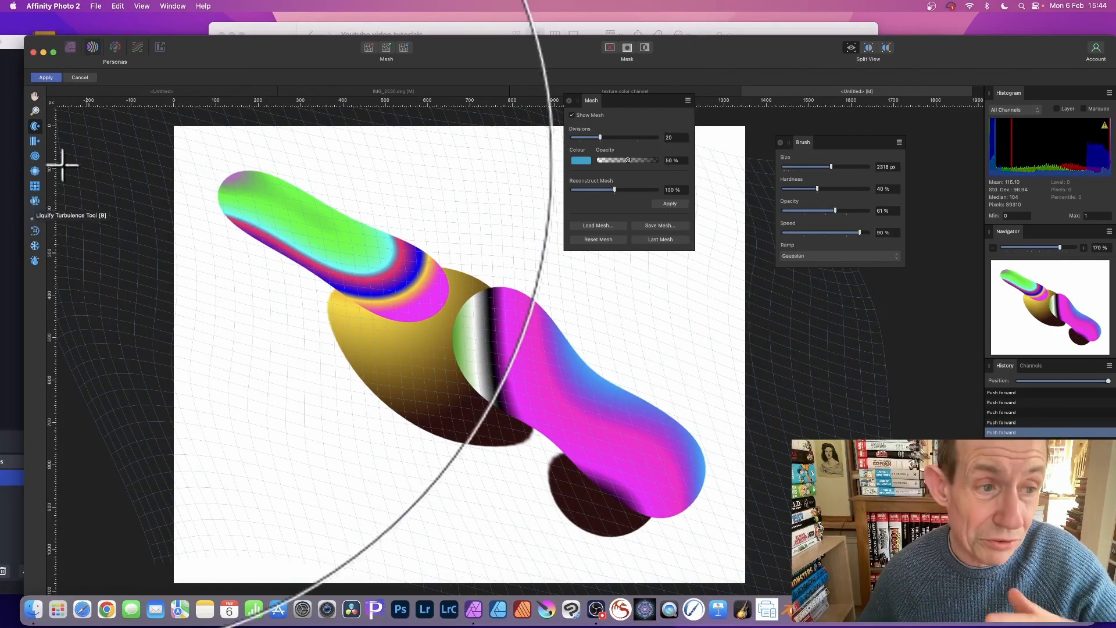
{"action": "left_click", "coordinate": [47, 77]}
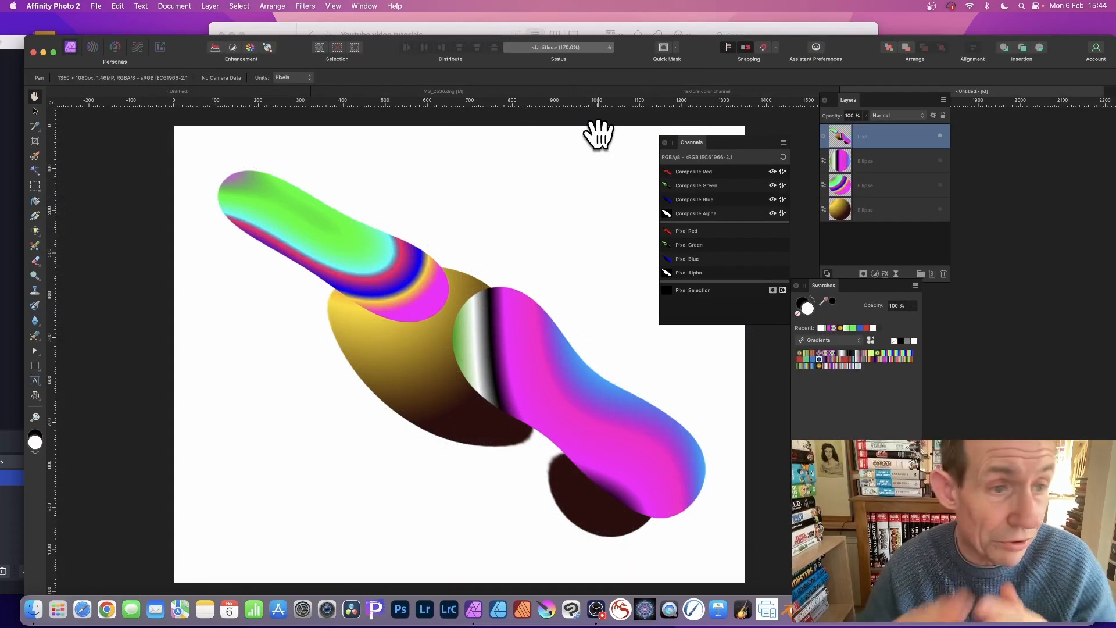
- Duplicate the warped shape, scale the duplicate to about half size, and arrange three small copies in a row over the large one
{"action": "left_click", "coordinate": [35, 111]}
{"action": "left_click_drag", "start_coordinate": [346, 241], "coordinate": [386, 278]}
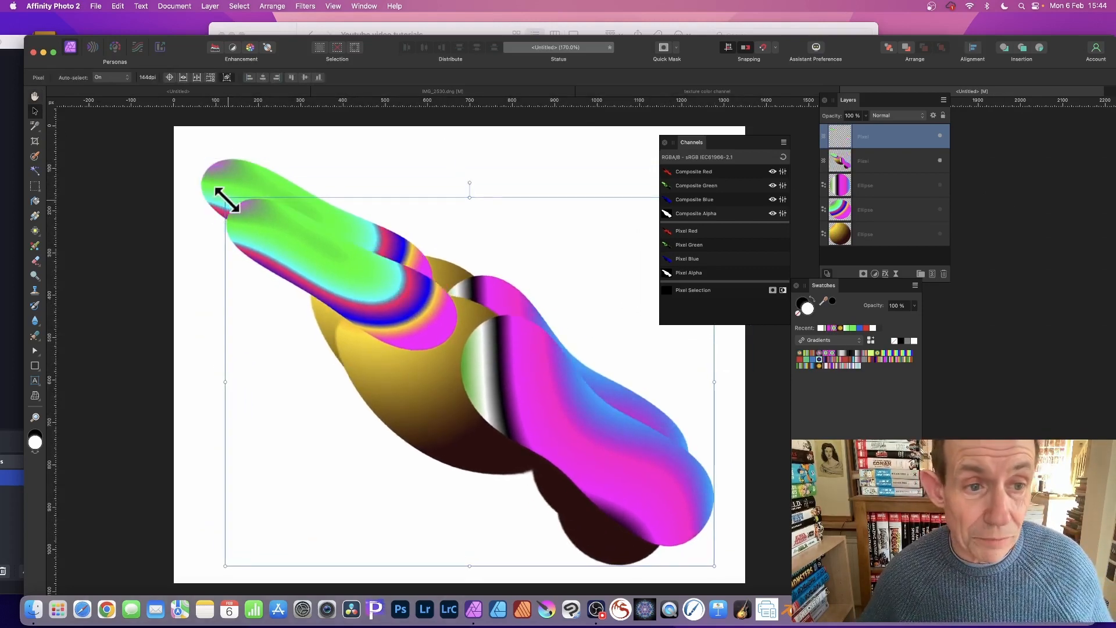
{"action": "left_click_drag", "start_coordinate": [226, 198], "coordinate": [449, 366]}
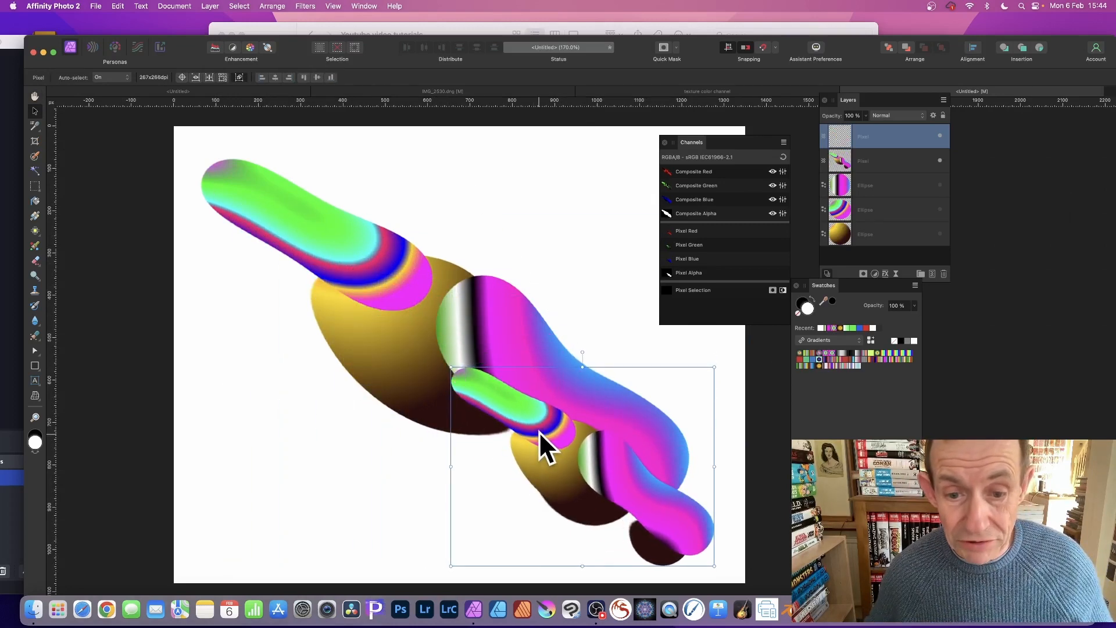
{"action": "left_click_drag", "start_coordinate": [543, 448], "coordinate": [294, 373]}
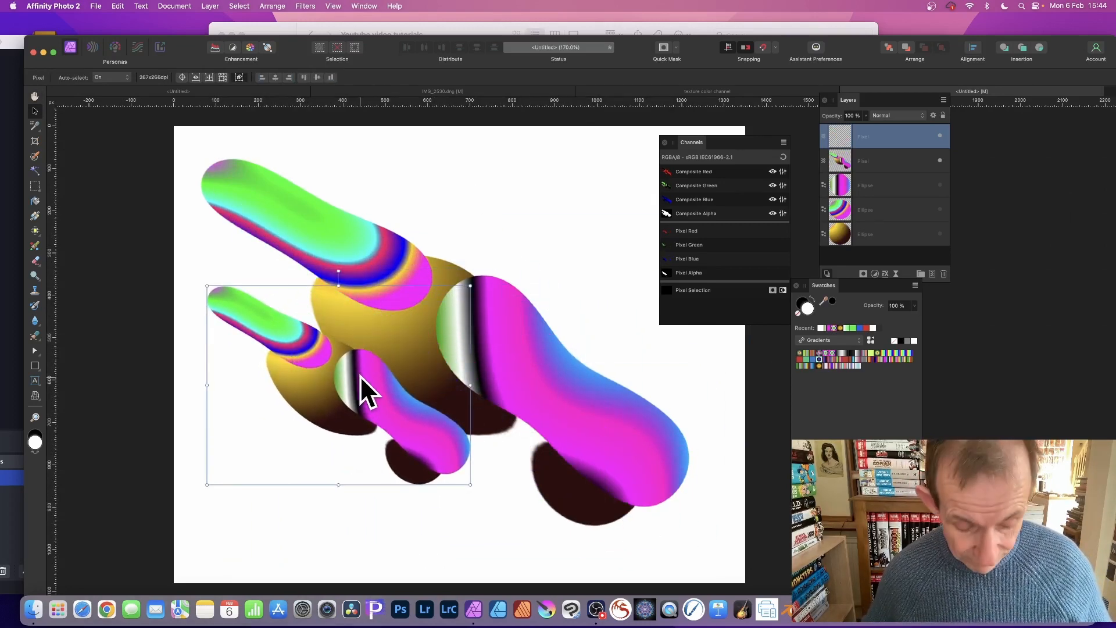
{"action": "left_click_drag", "start_coordinate": [361, 386], "coordinate": [578, 410], "text": "alt"}
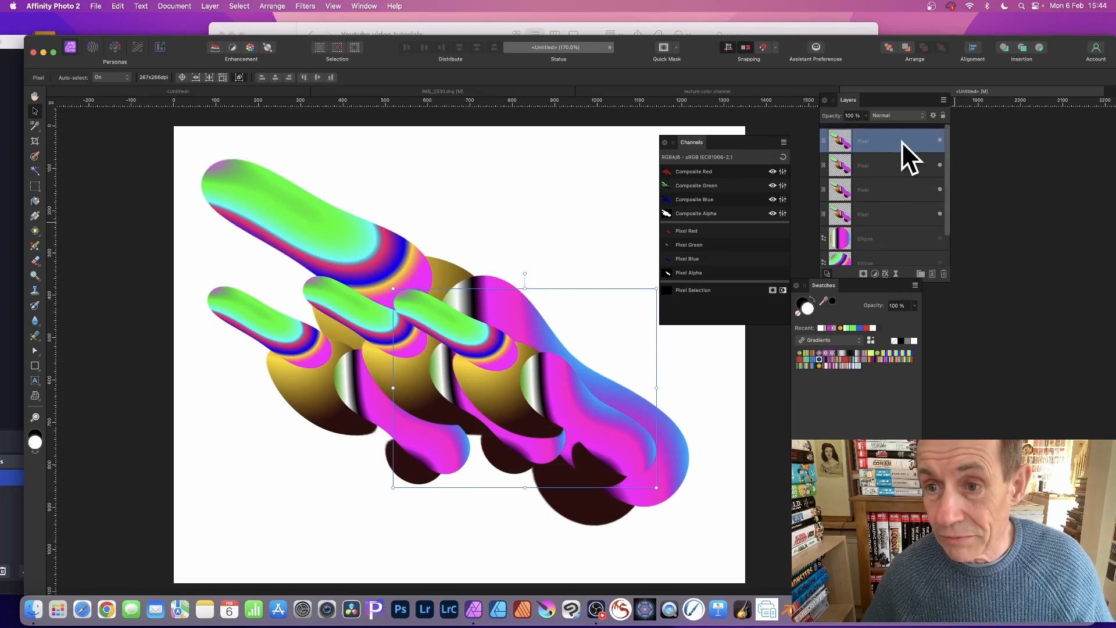
- Merge all visible shapes into a new pixel layer and check the layer stack
{"action": "left_click", "coordinate": [210, 6]}
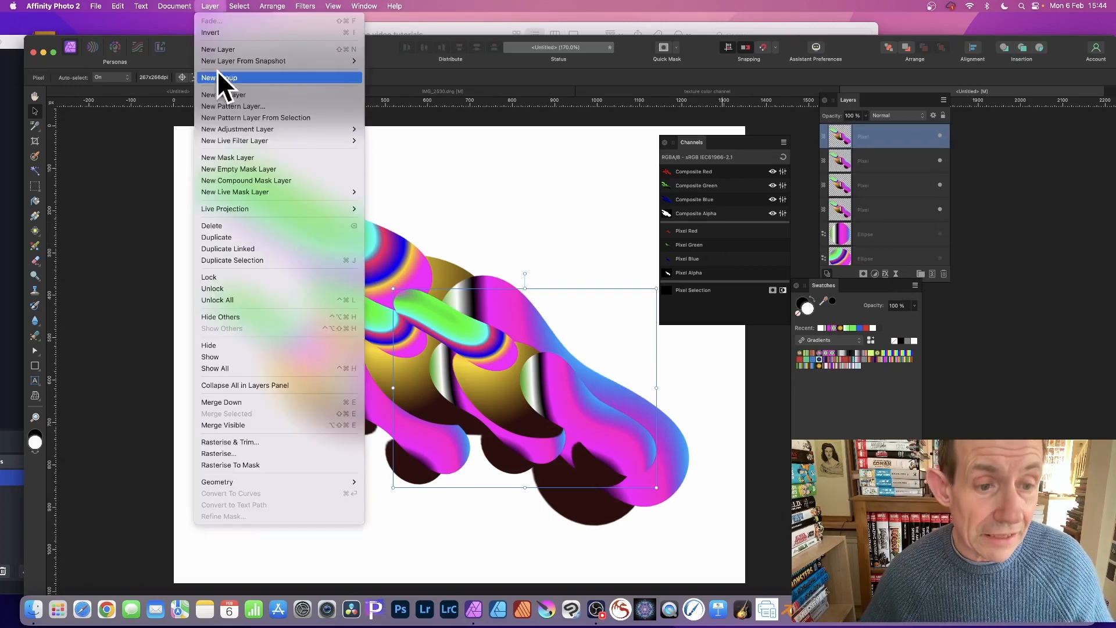
{"action": "left_click", "coordinate": [272, 423]}
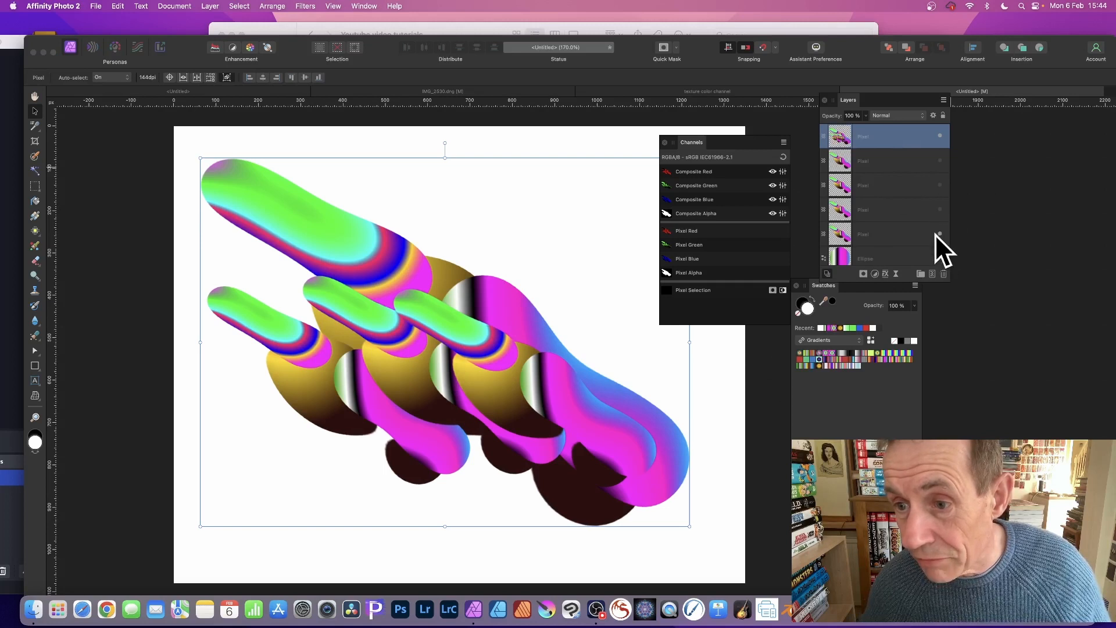
{"action": "scroll", "coordinate": [905, 242], "scroll_direction": "down", "scroll_amount": 3}
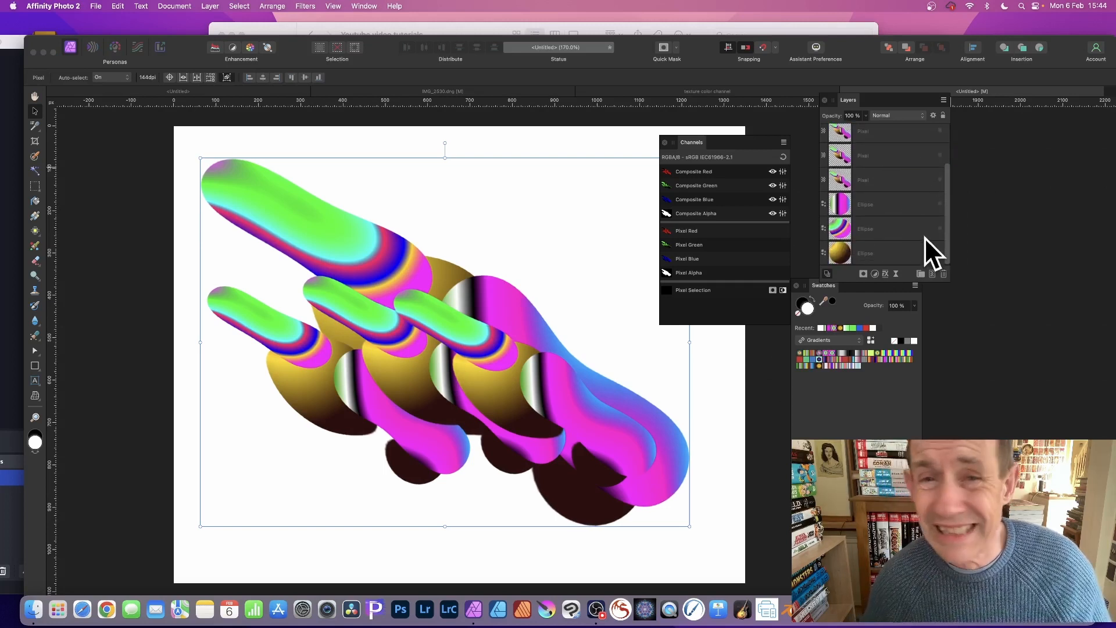
{"action": "scroll", "coordinate": [924, 237], "scroll_direction": "up", "scroll_amount": 3}
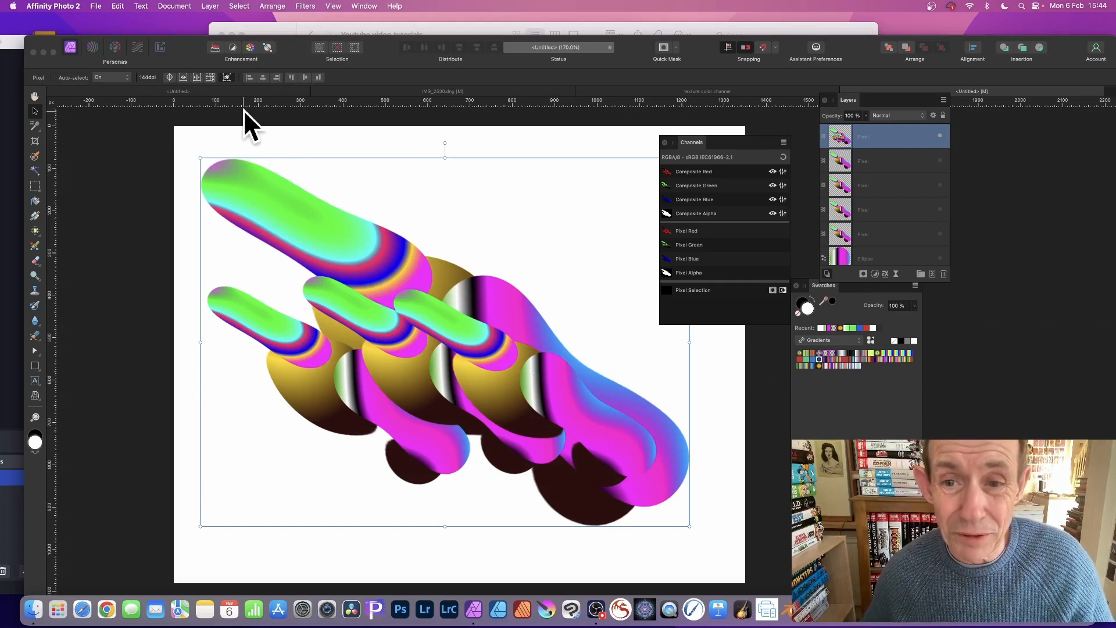
- Isolate the Composite Red channel, break it up with Liquify Turbulence strokes across the shape, and apply the distortion
{"action": "left_click", "coordinate": [717, 169], "text": "alt"}
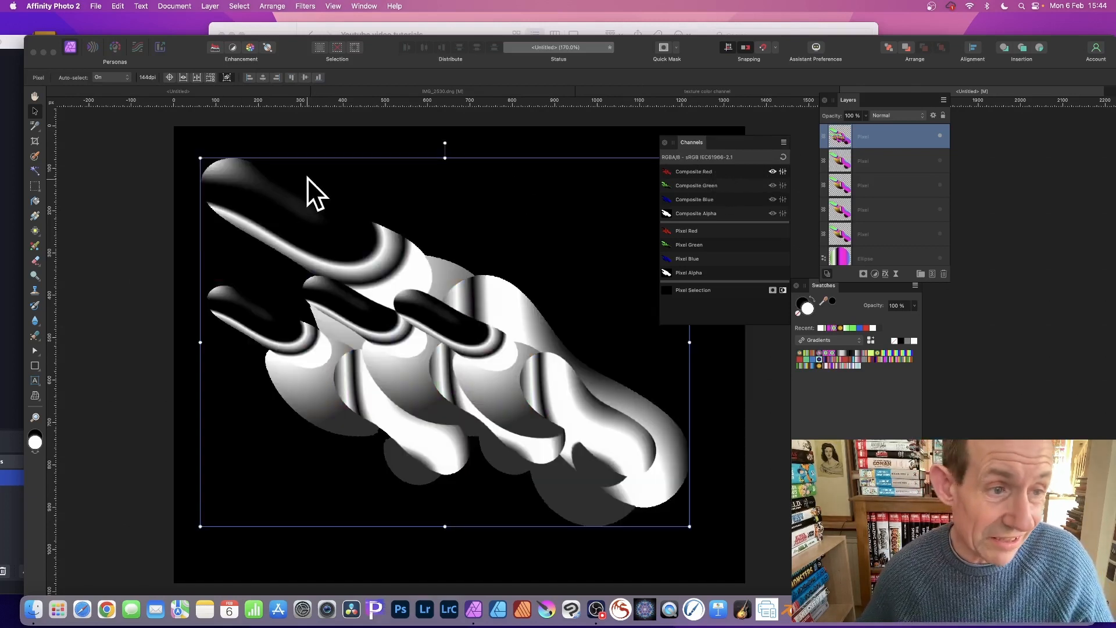
{"action": "left_click", "coordinate": [93, 47]}
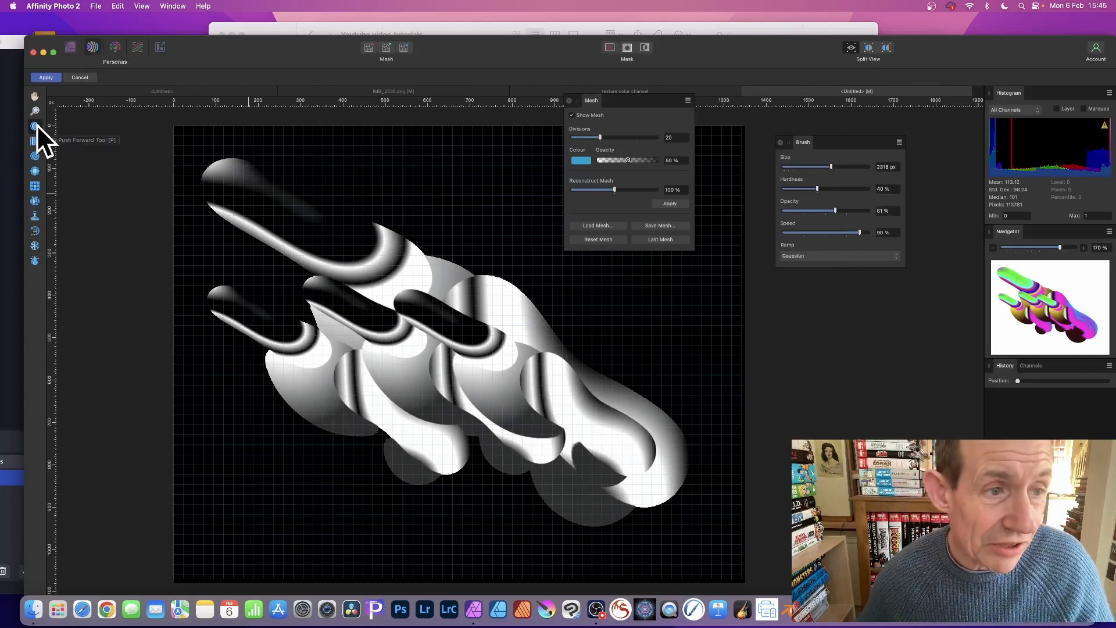
{"action": "left_click", "coordinate": [34, 200]}
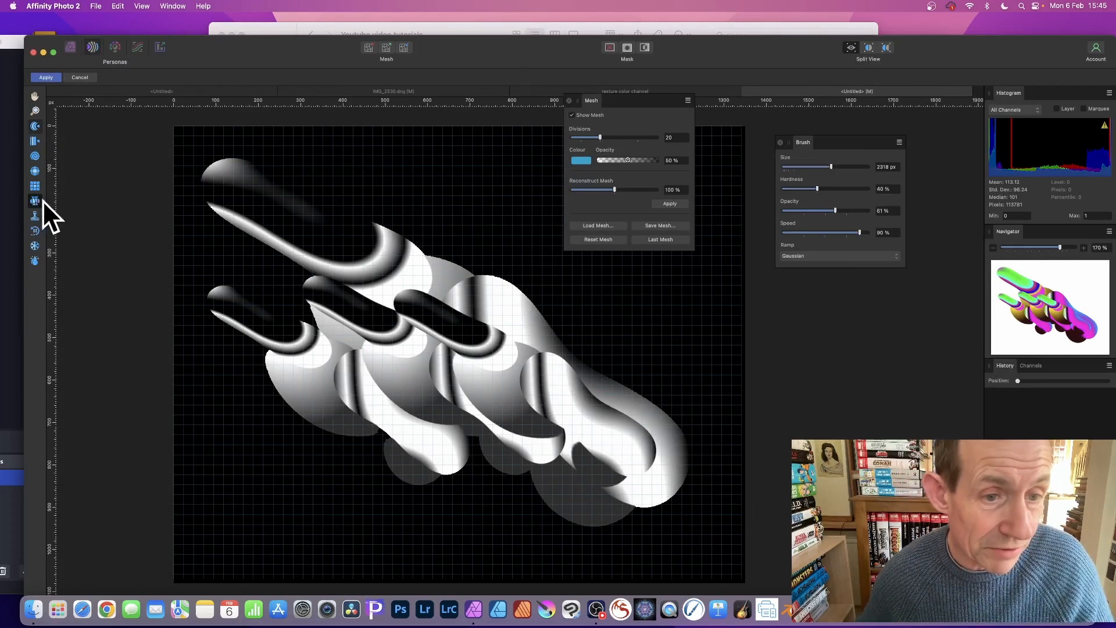
{"action": "mouse_move", "coordinate": [261, 219]}
{"action": "left_mouse_down"}
{"action": "mouse_move", "coordinate": [295, 223]}
{"action": "mouse_move", "coordinate": [334, 253]}
{"action": "mouse_move", "coordinate": [261, 216]}
{"action": "mouse_move", "coordinate": [505, 333]}
{"action": "mouse_move", "coordinate": [510, 352]}
{"action": "mouse_move", "coordinate": [592, 356]}
{"action": "mouse_move", "coordinate": [538, 311]}
{"action": "left_mouse_up"}
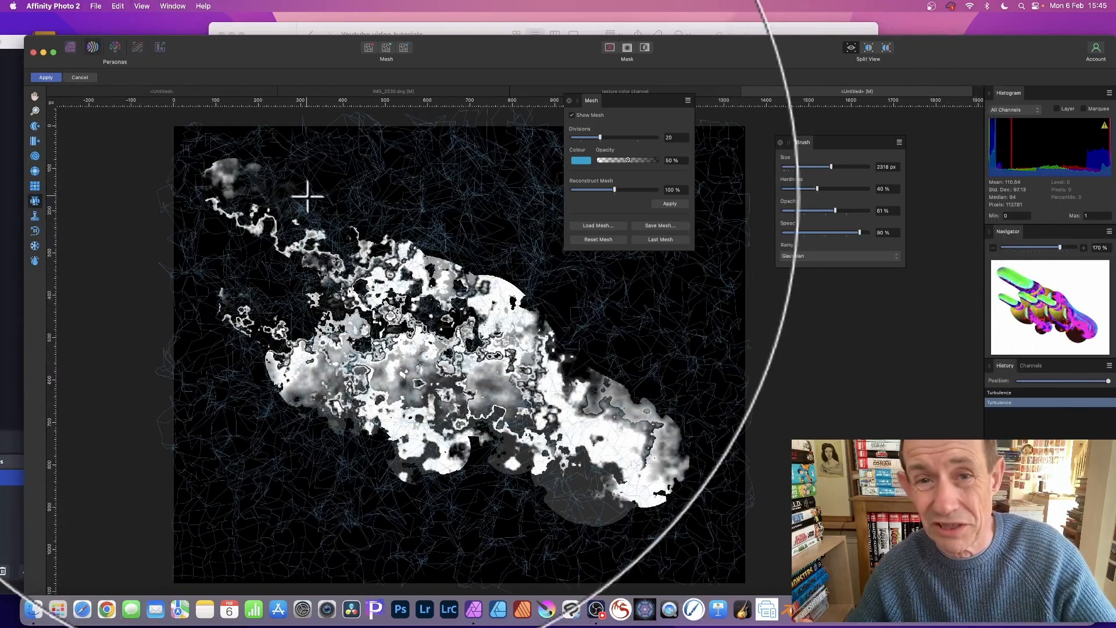
{"action": "left_click", "coordinate": [39, 77]}
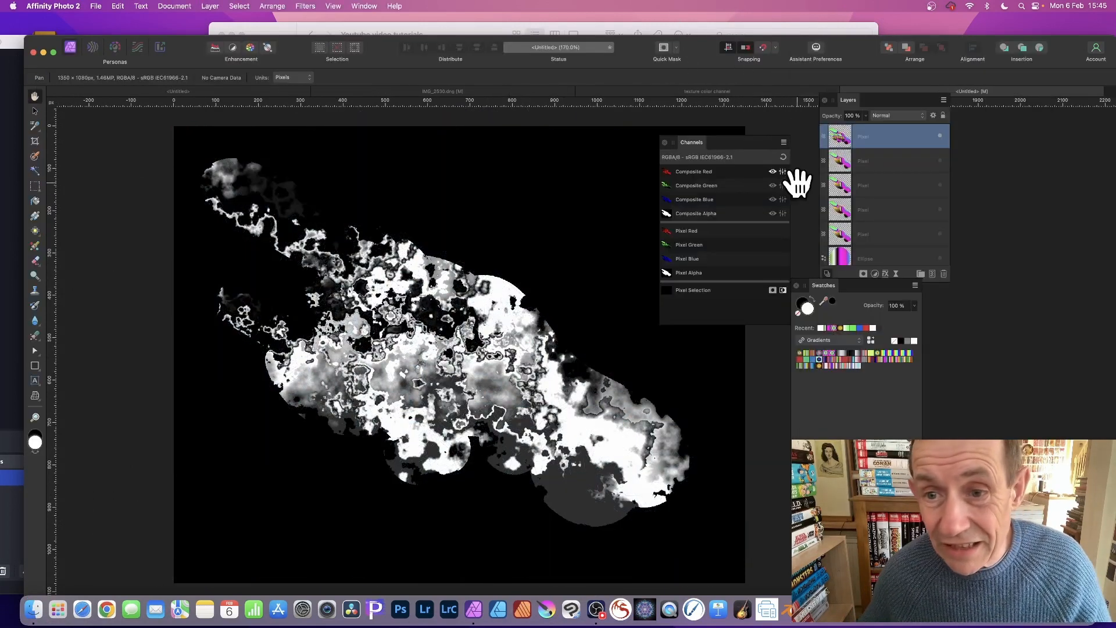
- Isolate the Composite Green channel, distort it with Liquify Turbulence and Push Forward strokes, apply the result, and restore all channels
{"action": "left_click", "coordinate": [700, 186]}
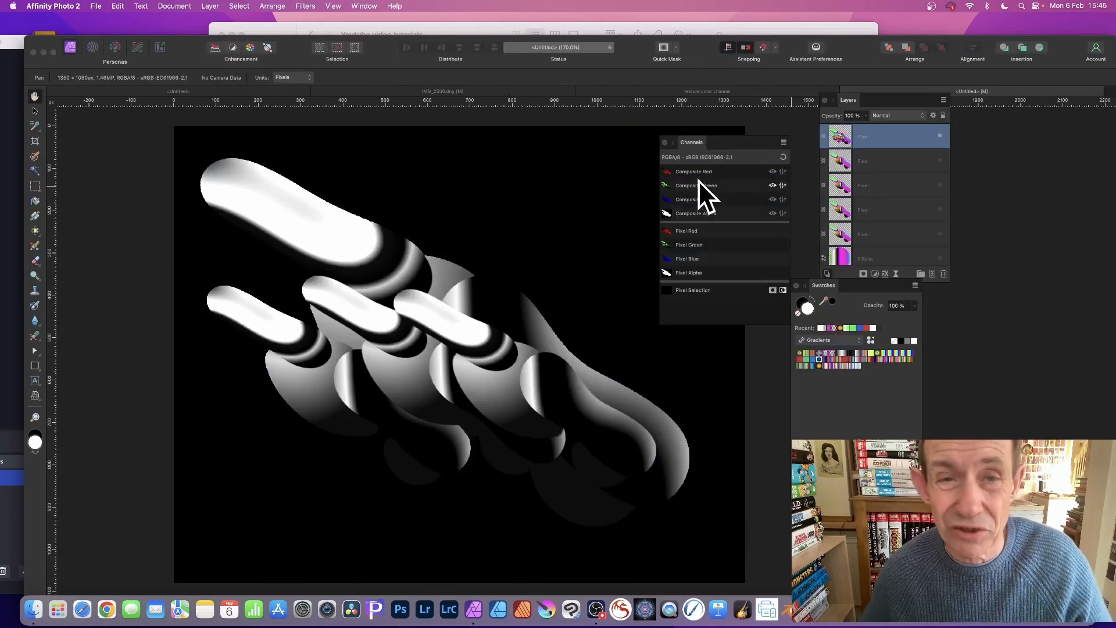
{"action": "left_click", "coordinate": [93, 46]}
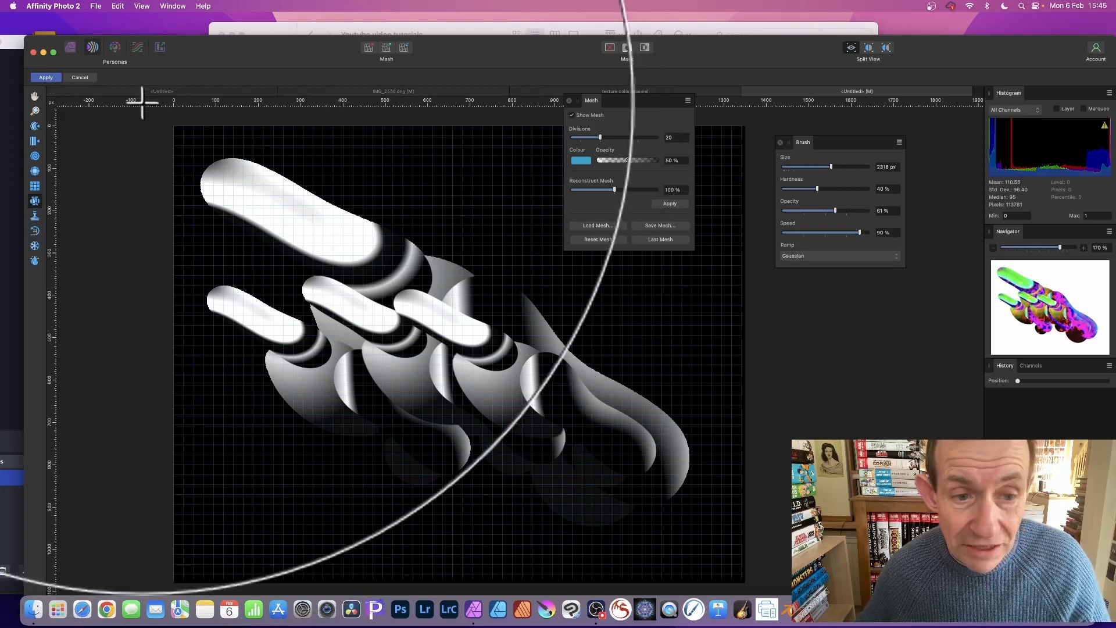
{"action": "mouse_move", "coordinate": [191, 153]}
{"action": "left_mouse_down"}
{"action": "mouse_move", "coordinate": [249, 202]}
{"action": "mouse_move", "coordinate": [181, 152]}
{"action": "left_mouse_up"}
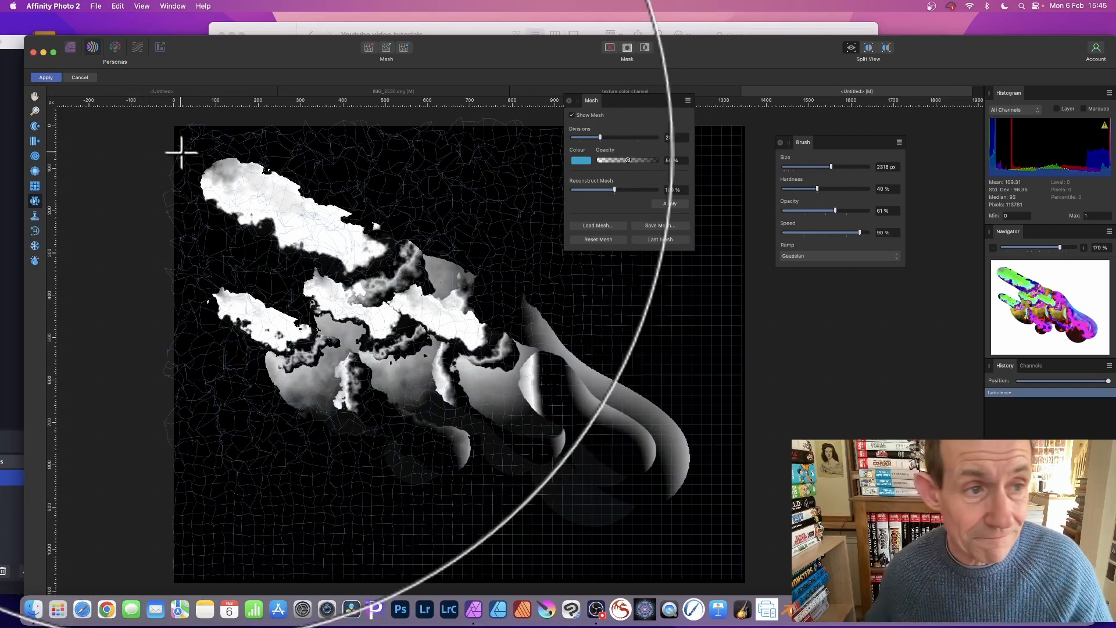
{"action": "left_click", "coordinate": [35, 125]}
{"action": "mouse_move", "coordinate": [386, 242]}
{"action": "left_mouse_down"}
{"action": "mouse_move", "coordinate": [230, 164]}
{"action": "mouse_move", "coordinate": [474, 292]}
{"action": "mouse_move", "coordinate": [368, 232]}
{"action": "mouse_move", "coordinate": [326, 223]}
{"action": "left_mouse_up"}
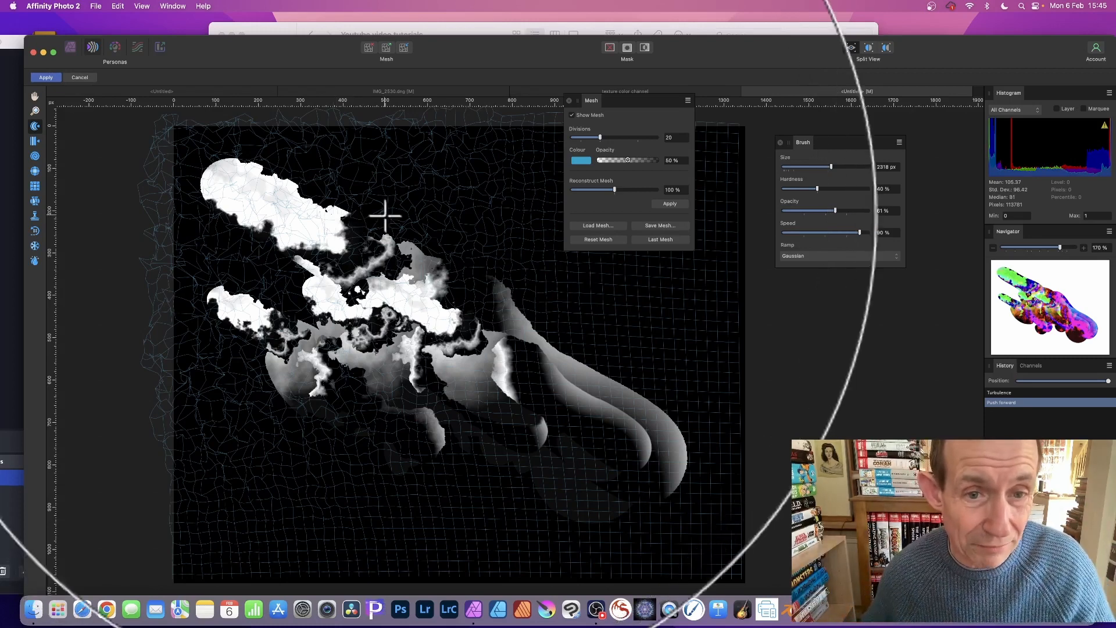
{"action": "mouse_move", "coordinate": [386, 219]}
{"action": "left_mouse_down"}
{"action": "mouse_move", "coordinate": [391, 236]}
{"action": "mouse_move", "coordinate": [324, 217]}
{"action": "mouse_move", "coordinate": [299, 218]}
{"action": "mouse_move", "coordinate": [290, 236]}
{"action": "left_mouse_up"}
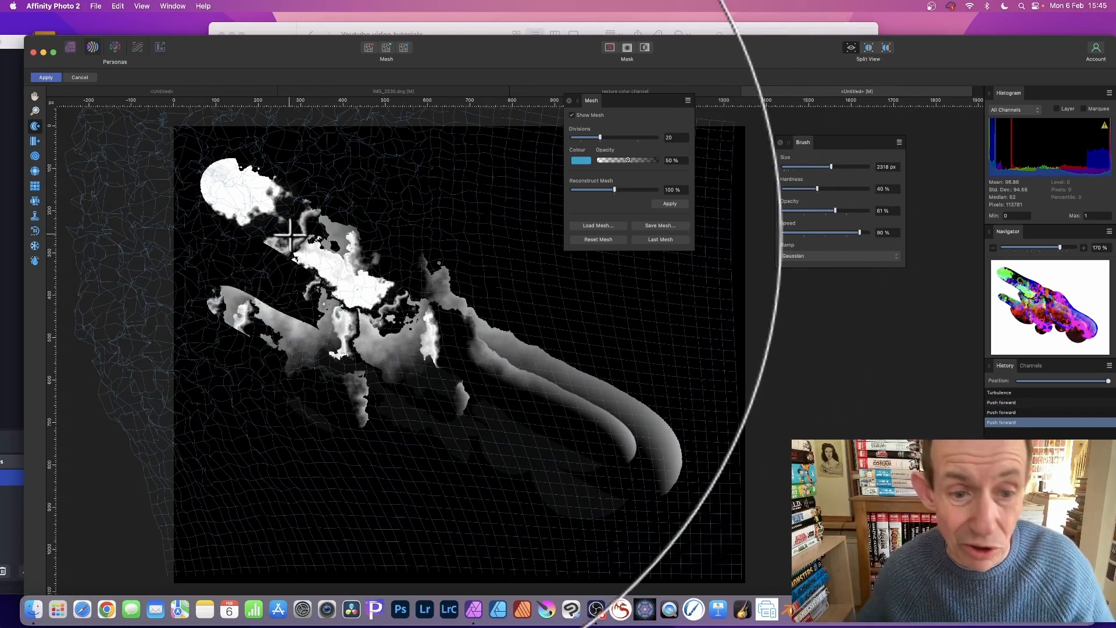
{"action": "left_click", "coordinate": [47, 77]}
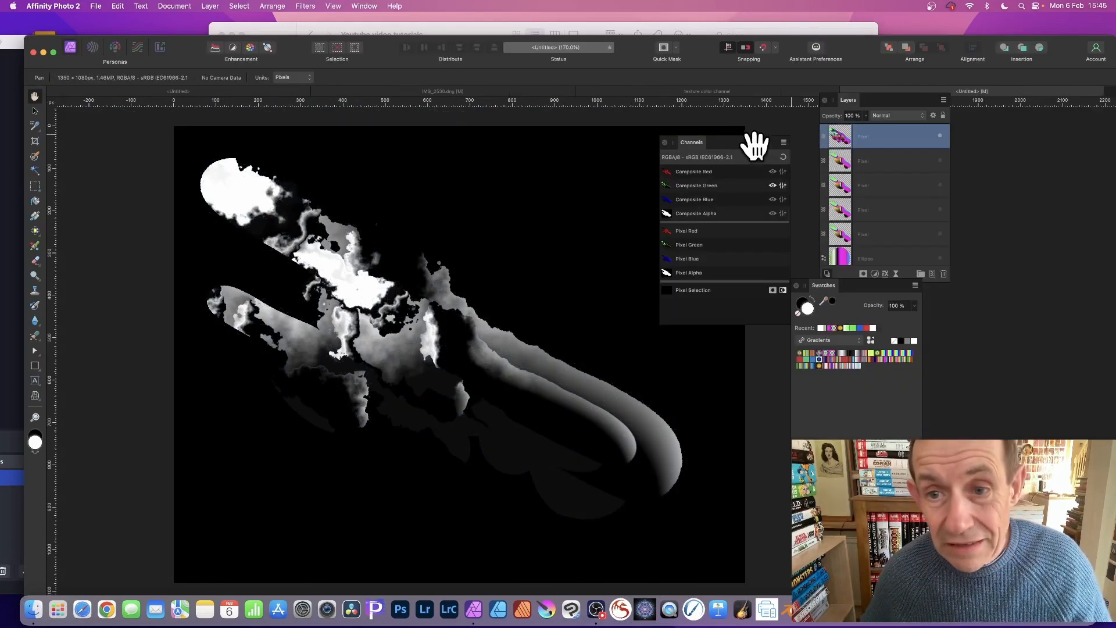
{"action": "left_click", "coordinate": [783, 157]}
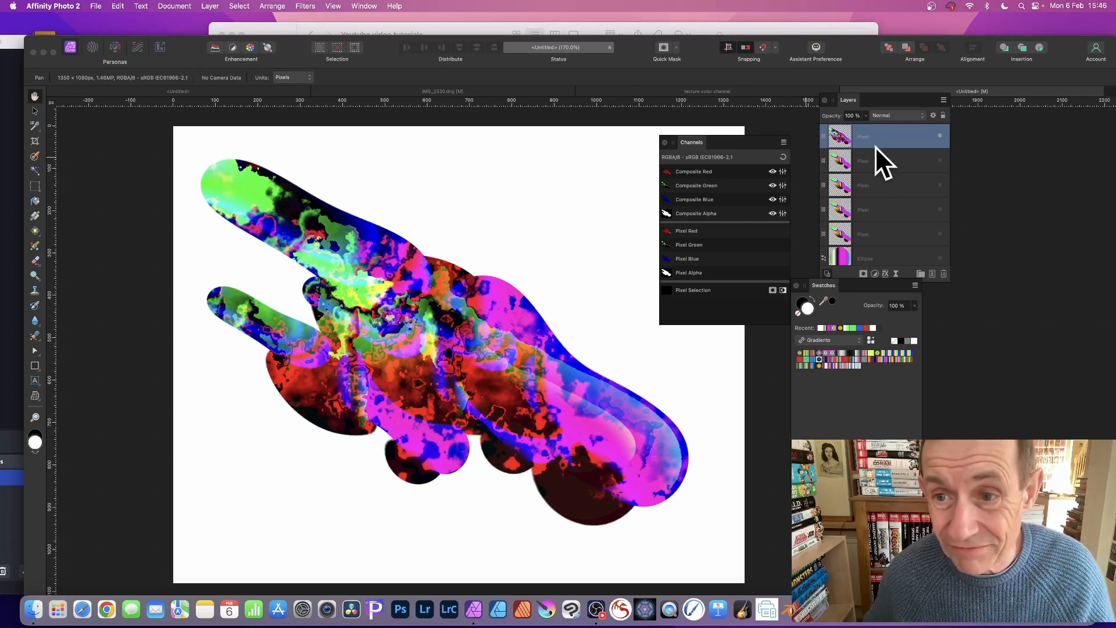
- Add a 3D layer effect with a 21.8 px radius and an offset, blurred outer shadow to the distorted shape
{"action": "left_click", "coordinate": [884, 273]}
{"action": "left_click", "coordinate": [488, 169]}
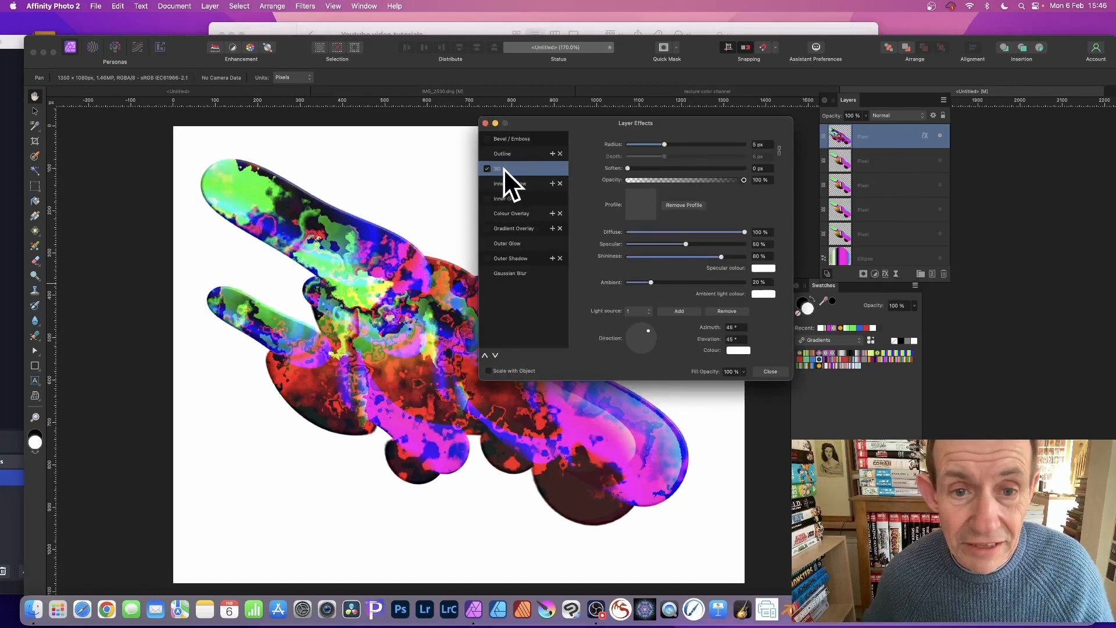
{"action": "left_click_drag", "start_coordinate": [665, 144], "coordinate": [693, 143]}
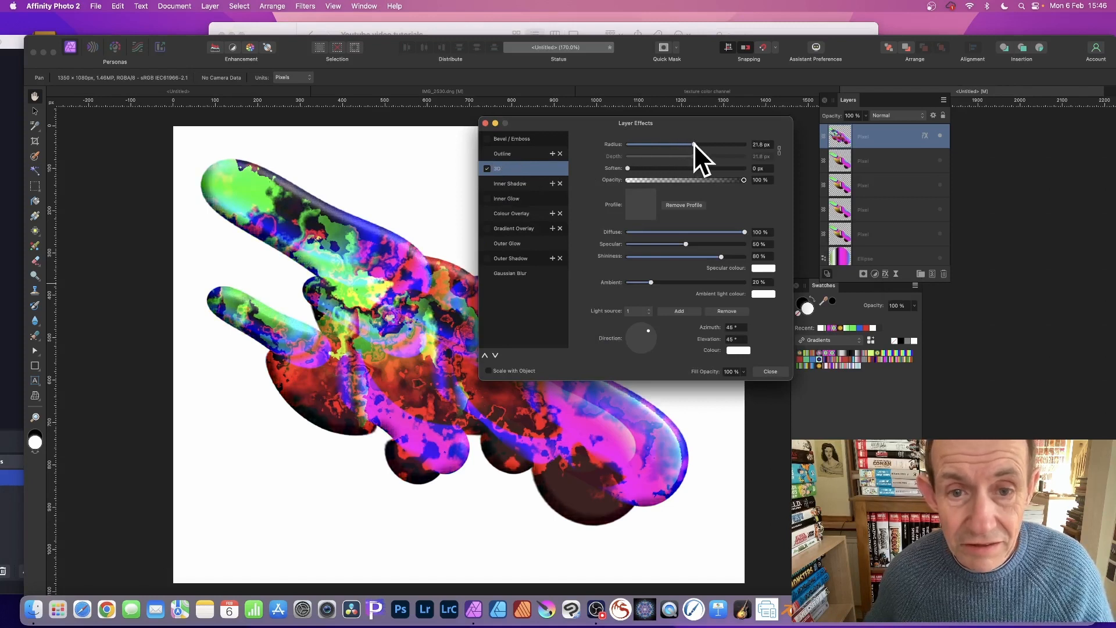
{"action": "left_click", "coordinate": [488, 258]}
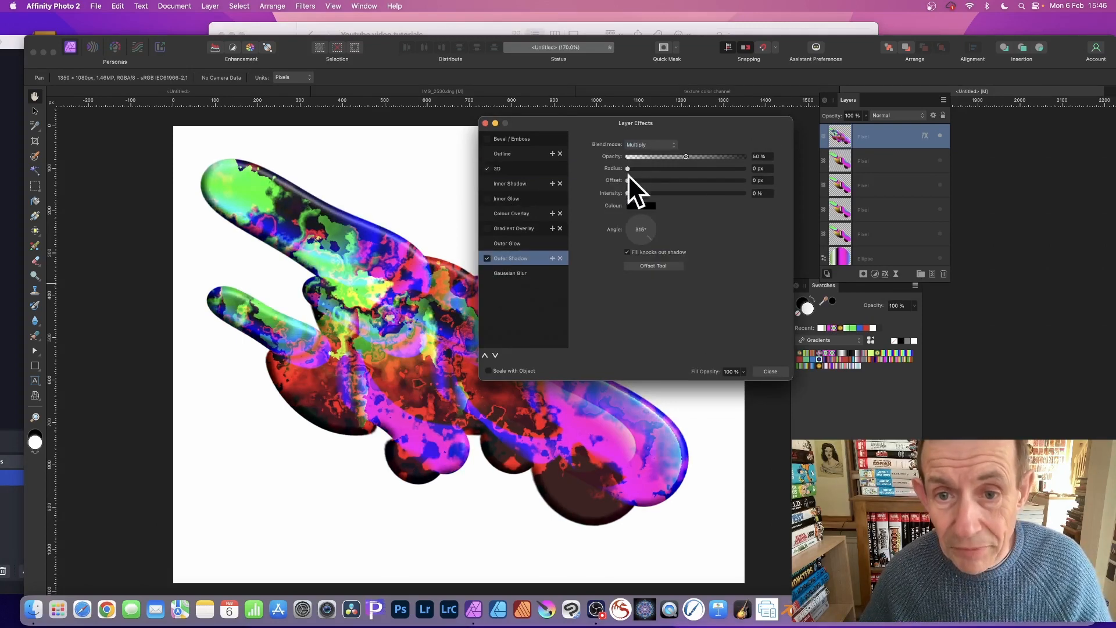
{"action": "left_click_drag", "start_coordinate": [628, 175], "coordinate": [720, 193]}
{"action": "left_click", "coordinate": [486, 123]}
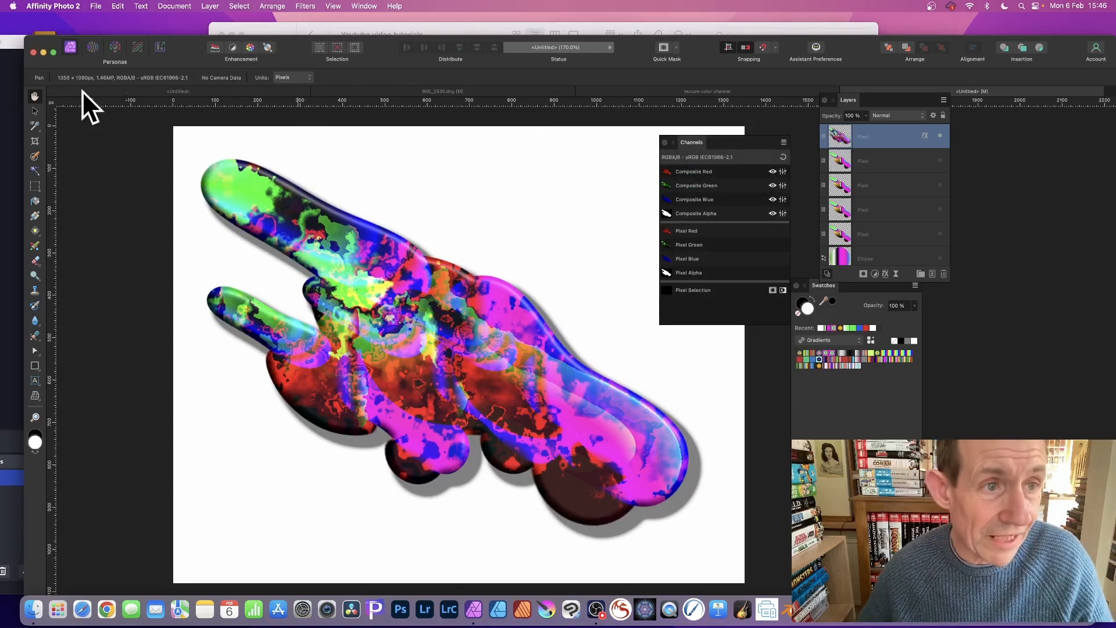
- Warp the full-colour shape in Liquify with Push Forward, Twirl and Turbulence strokes, and apply the distortion
{"action": "left_click", "coordinate": [90, 47]}
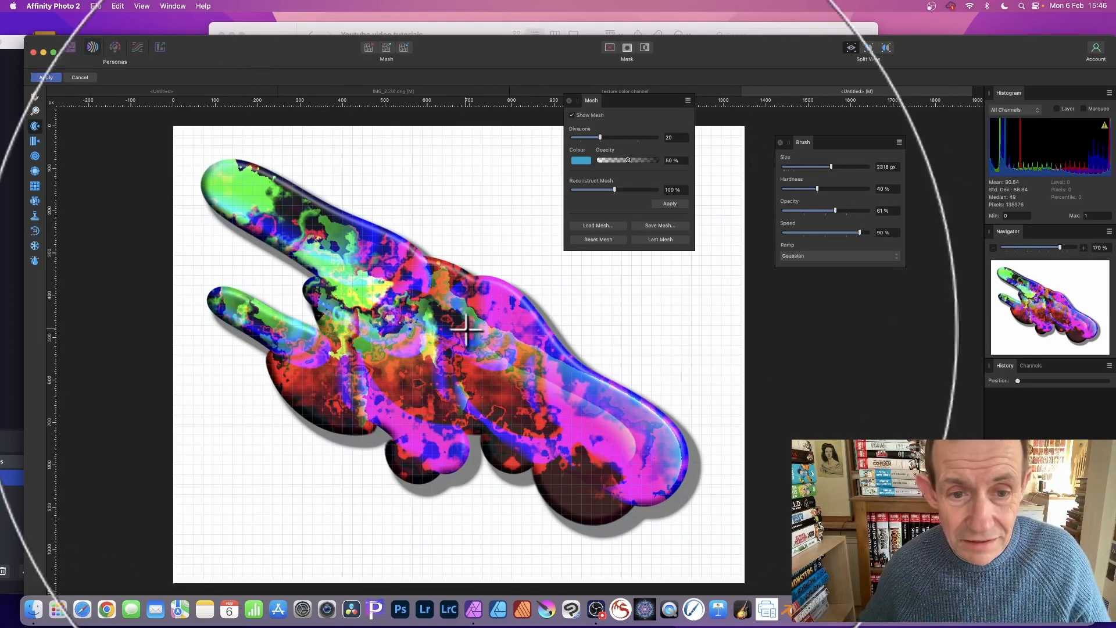
{"action": "mouse_move", "coordinate": [461, 316]}
{"action": "left_mouse_down"}
{"action": "mouse_move", "coordinate": [415, 293]}
{"action": "mouse_move", "coordinate": [438, 288]}
{"action": "mouse_move", "coordinate": [412, 320]}
{"action": "mouse_move", "coordinate": [248, 251]}
{"action": "mouse_move", "coordinate": [238, 225]}
{"action": "mouse_move", "coordinate": [162, 149]}
{"action": "mouse_move", "coordinate": [326, 265]}
{"action": "mouse_move", "coordinate": [440, 368]}
{"action": "mouse_move", "coordinate": [178, 212]}
{"action": "mouse_move", "coordinate": [92, 122]}
{"action": "left_mouse_up"}
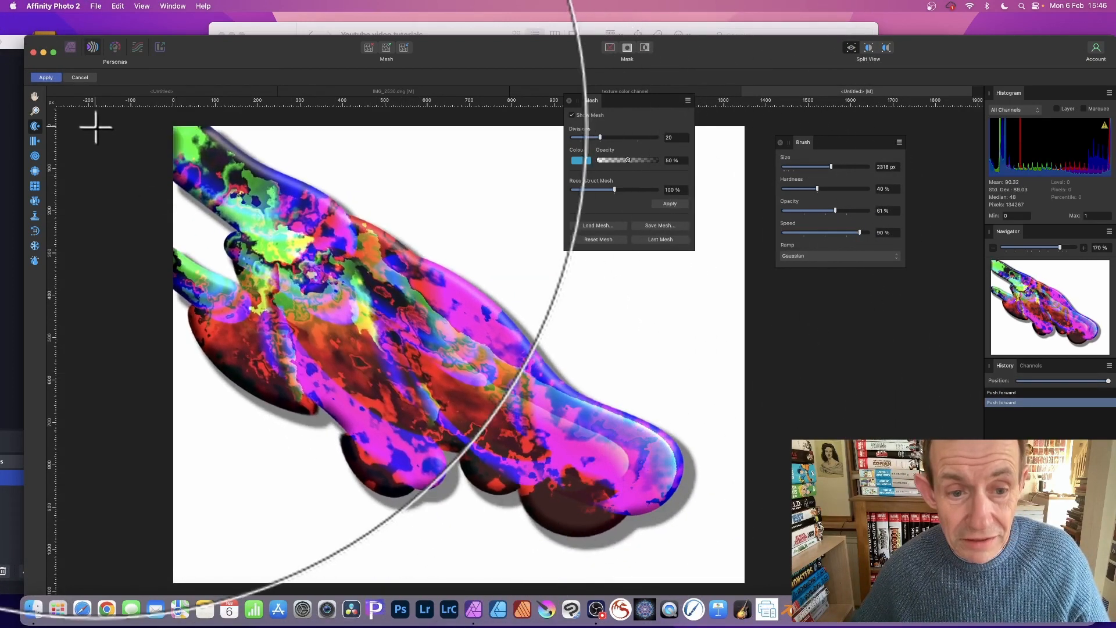
{"action": "left_click", "coordinate": [35, 156]}
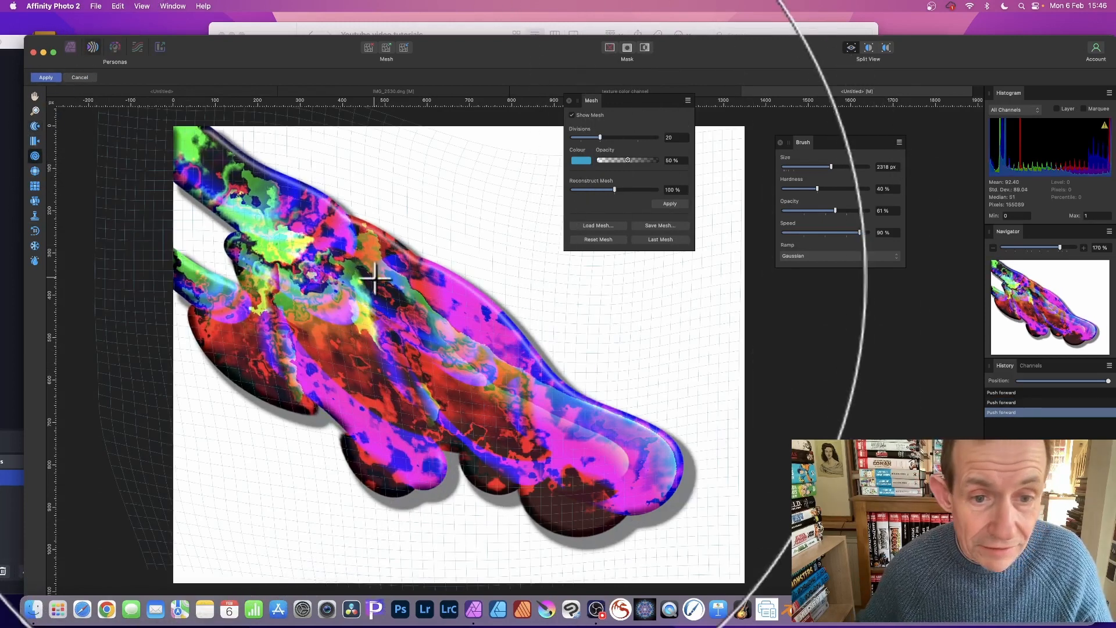
{"action": "mouse_move", "coordinate": [374, 272]}
{"action": "left_mouse_down"}
{"action": "mouse_move", "coordinate": [396, 269]}
{"action": "mouse_move", "coordinate": [383, 280]}
{"action": "mouse_move", "coordinate": [376, 260]}
{"action": "mouse_move", "coordinate": [366, 288]}
{"action": "left_mouse_up"}
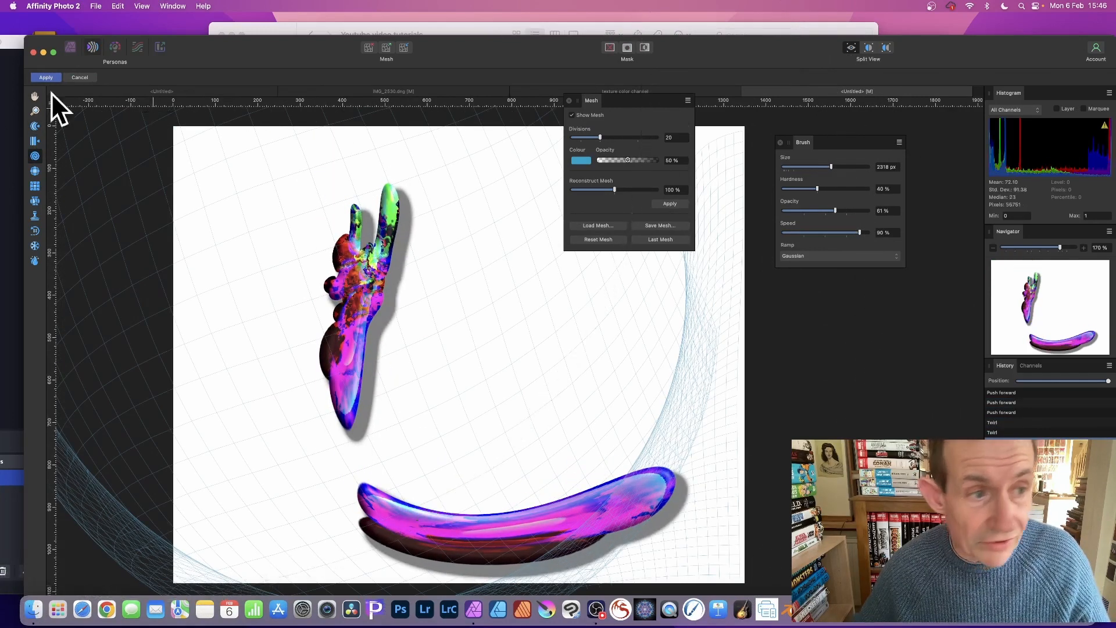
{"action": "left_click", "coordinate": [36, 201]}
{"action": "left_click_drag", "start_coordinate": [336, 324], "coordinate": [356, 282]}
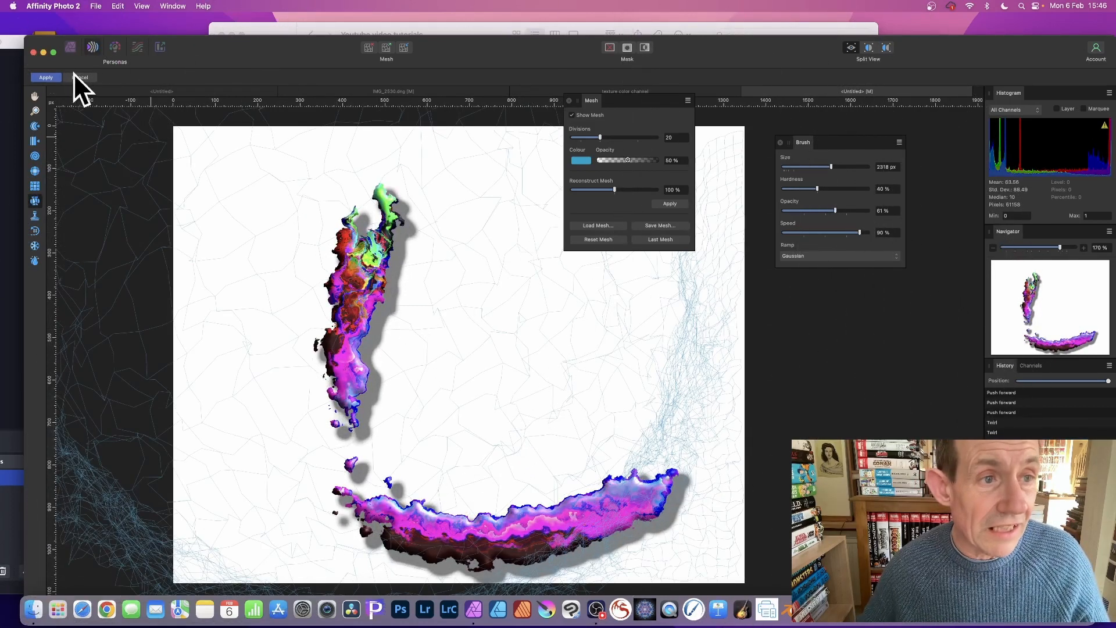
{"action": "left_click", "coordinate": [55, 76]}
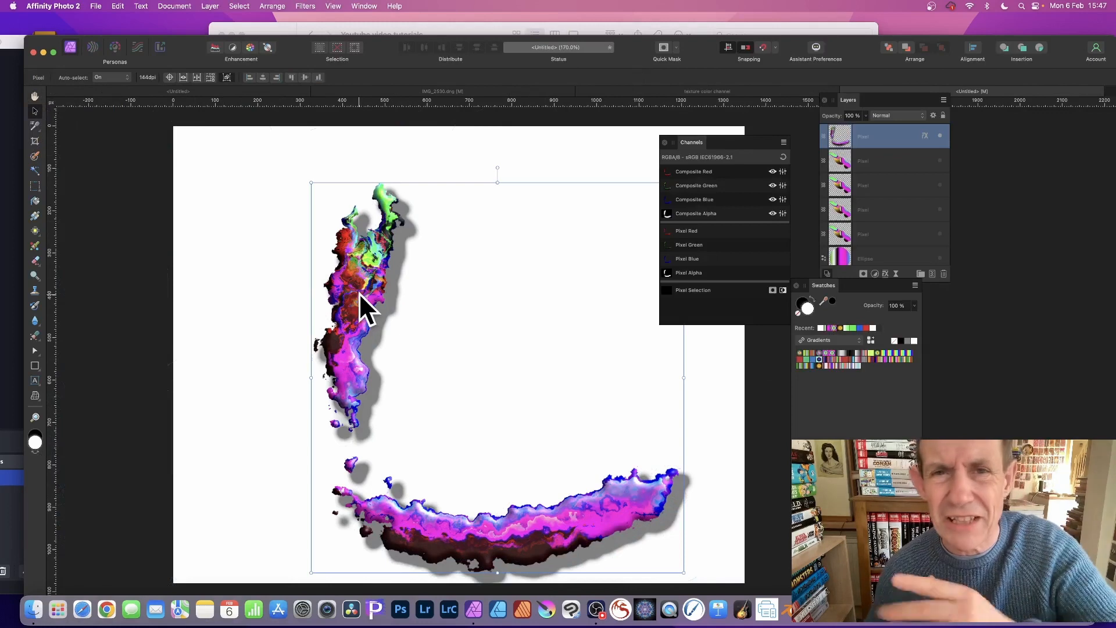
- Duplicate the warped shape, scale the copy down to about two thirds, and arrange two rotated small copies over the original
{"action": "left_click_drag", "start_coordinate": [359, 264], "coordinate": [360, 239]}
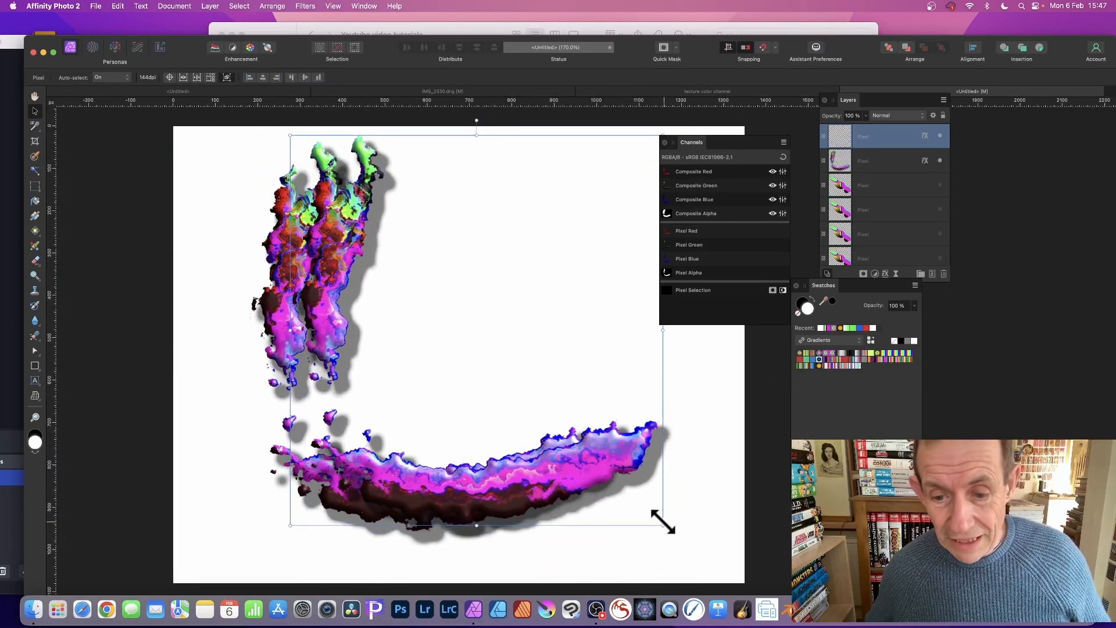
{"action": "left_click_drag", "start_coordinate": [663, 523], "coordinate": [511, 413]}
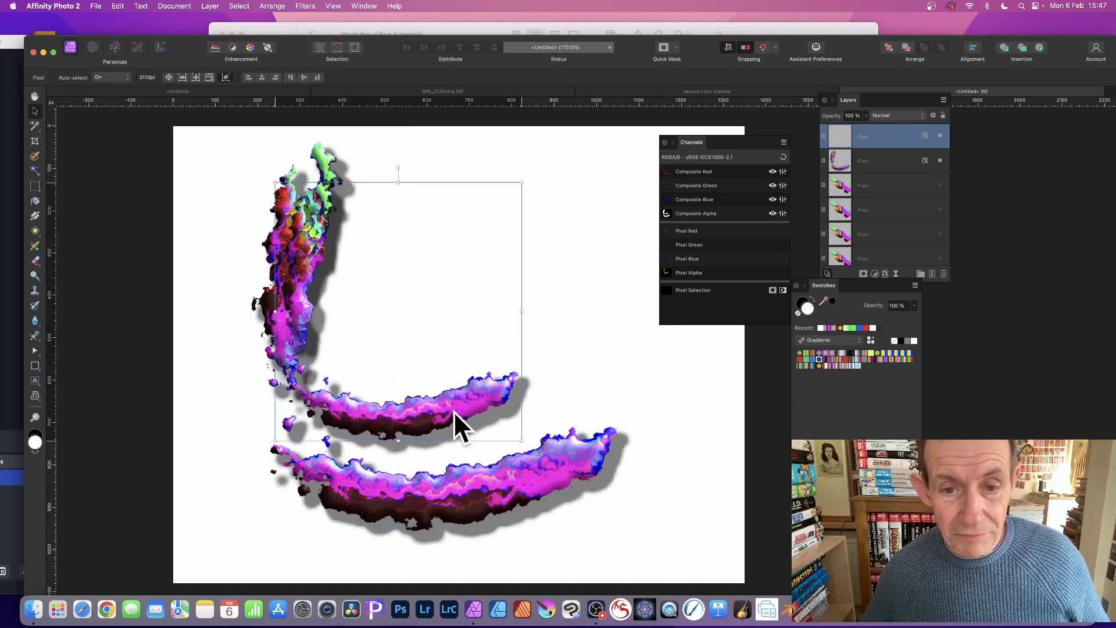
{"action": "left_click_drag", "start_coordinate": [523, 192], "coordinate": [380, 457]}
{"action": "mouse_move", "coordinate": [497, 288]}
{"action": "left_mouse_down"}
{"action": "mouse_move", "coordinate": [444, 325]}
{"action": "mouse_move", "coordinate": [471, 384]}
{"action": "left_mouse_up"}
{"action": "key", "text": "super+j"}
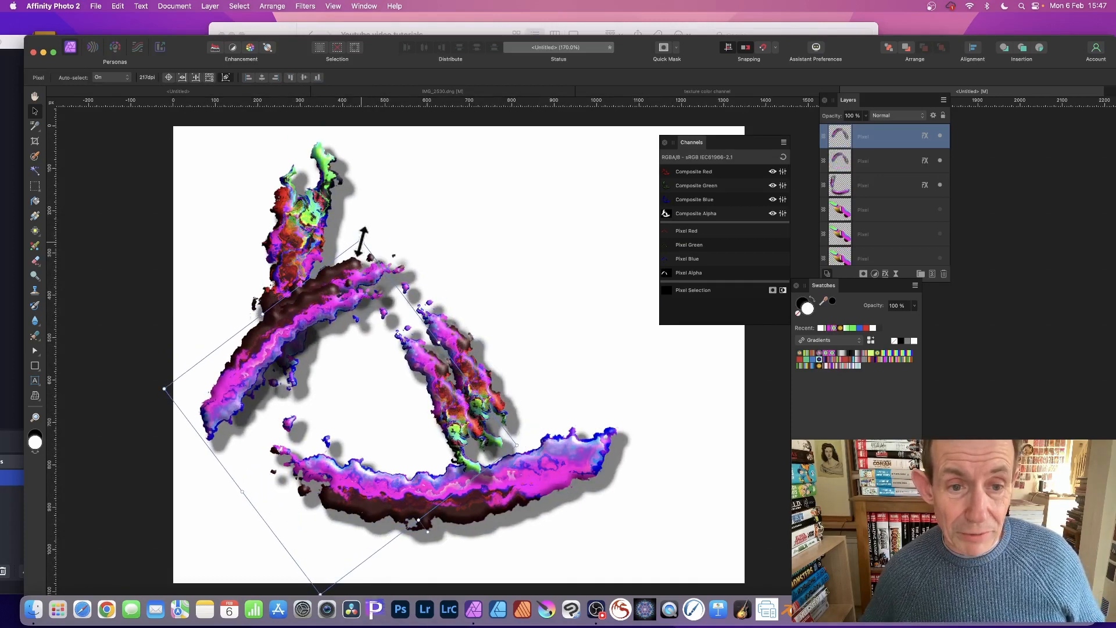
{"action": "mouse_move", "coordinate": [363, 240]}
{"action": "left_mouse_down"}
{"action": "mouse_move", "coordinate": [361, 308]}
{"action": "mouse_move", "coordinate": [506, 356]}
{"action": "mouse_move", "coordinate": [512, 448]}
{"action": "left_mouse_up"}
{"action": "mouse_move", "coordinate": [394, 384]}
{"action": "left_mouse_down"}
{"action": "mouse_move", "coordinate": [425, 351]}
{"action": "mouse_move", "coordinate": [380, 343]}
{"action": "mouse_move", "coordinate": [369, 325]}
{"action": "left_mouse_up"}
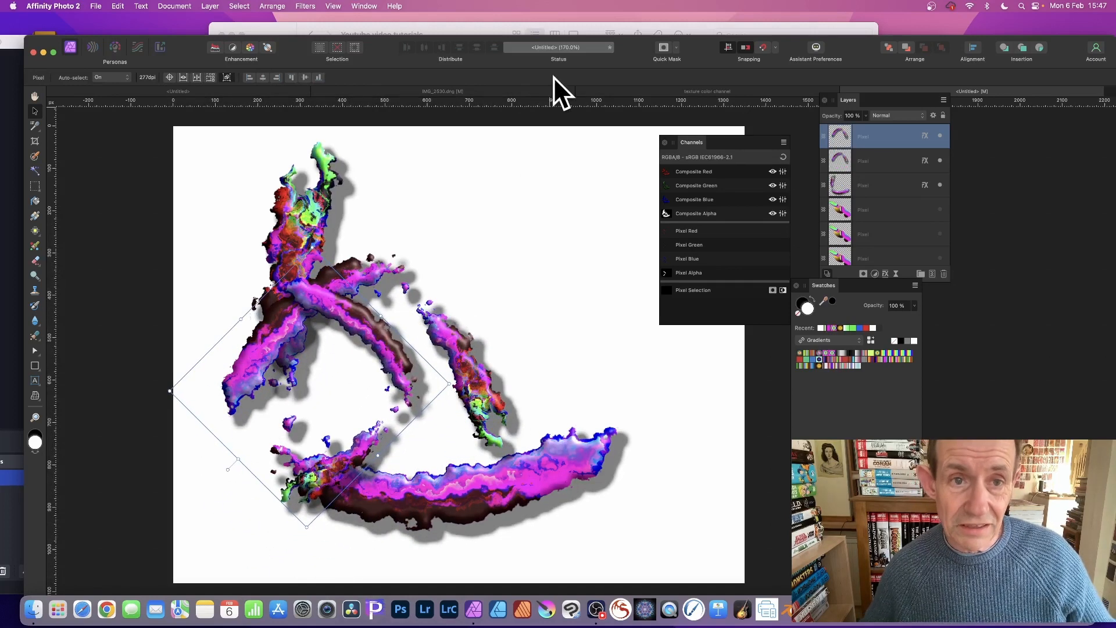
- Apply the Mirror distortion to the top small copy with 3 mirrors and an input angle of about 315° to form a triangle
{"action": "left_click", "coordinate": [308, 6]}
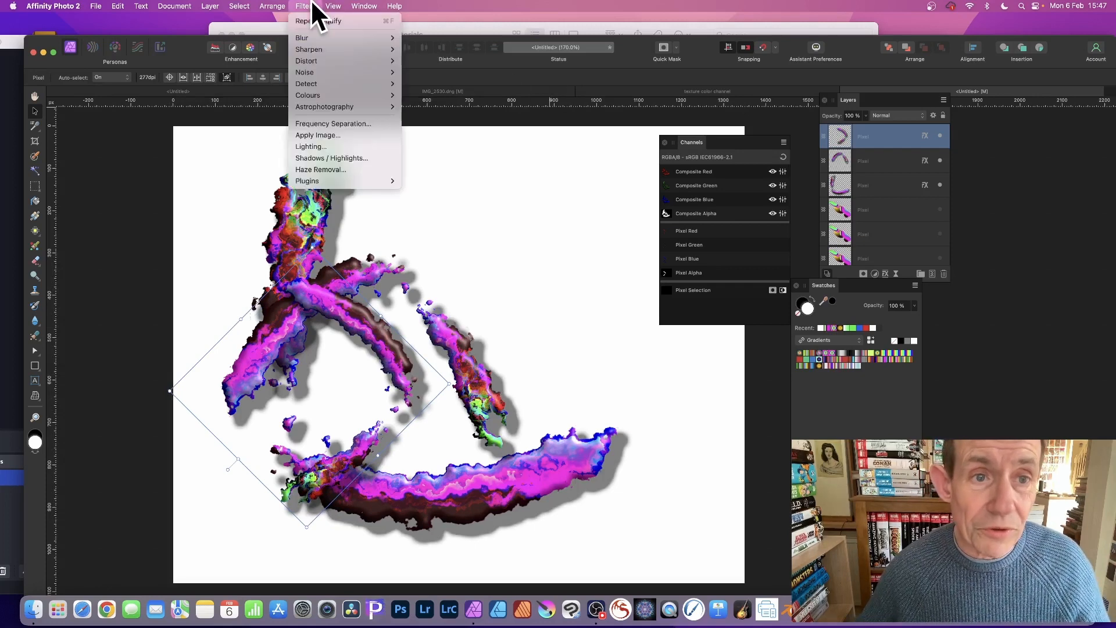
{"action": "mouse_move", "coordinate": [315, 60]}
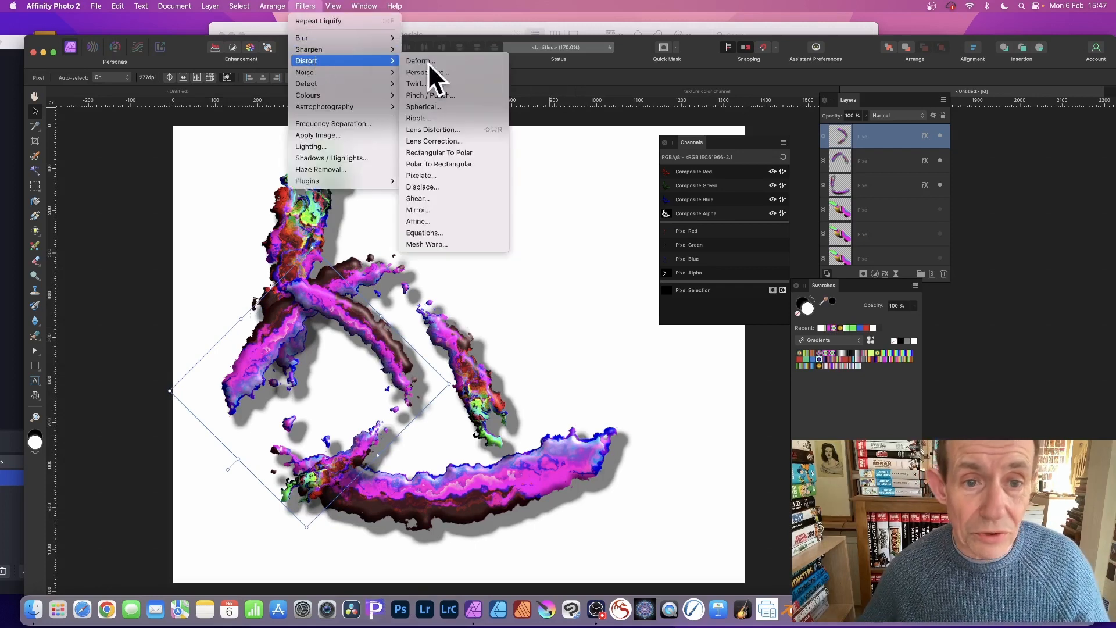
{"action": "left_click", "coordinate": [443, 210]}
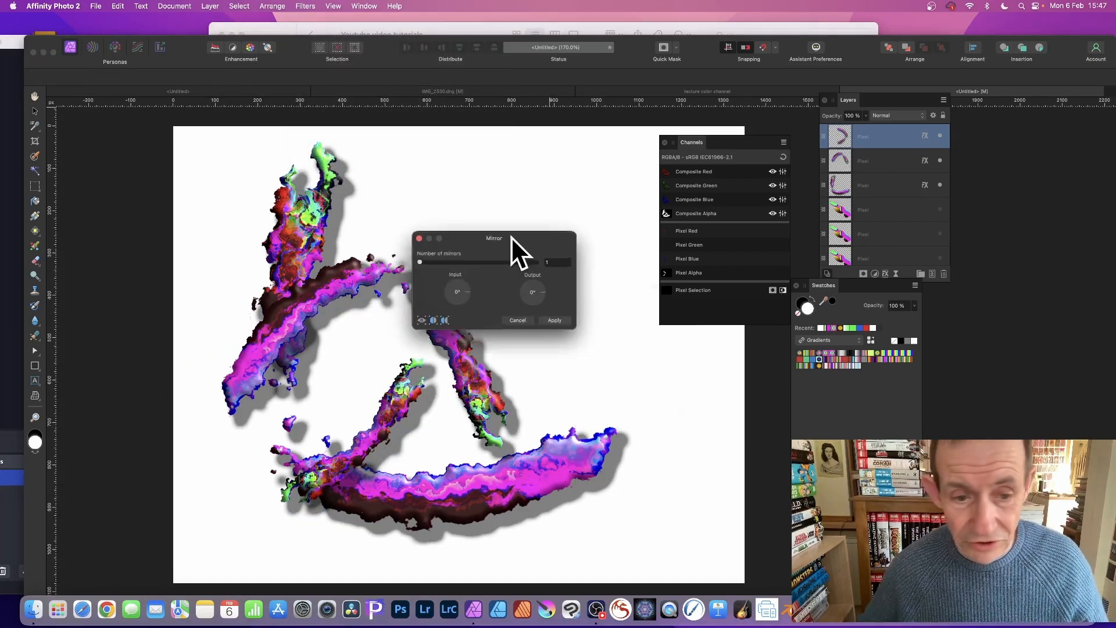
{"action": "left_click_drag", "start_coordinate": [420, 249], "coordinate": [435, 250]}
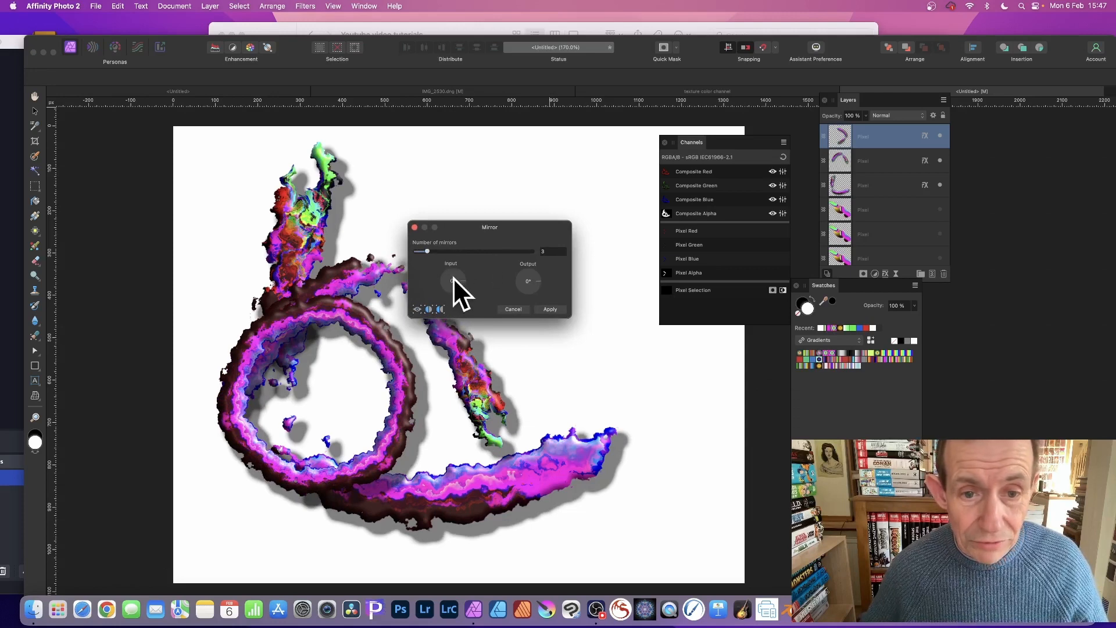
{"action": "left_click_drag", "start_coordinate": [462, 279], "coordinate": [358, 392]}
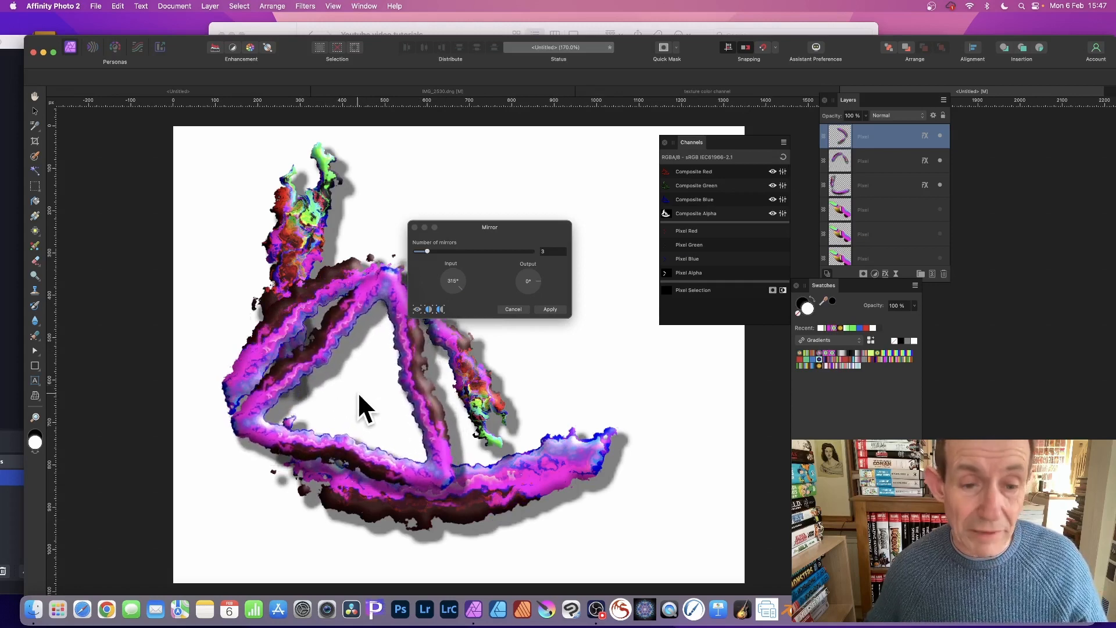
{"action": "left_click", "coordinate": [557, 311]}
- Duplicate the mirrored triangle into an overlapping group of three and spread copies of the large warped shape across the canvas
{"action": "left_click_drag", "start_coordinate": [414, 294], "coordinate": [400, 256]}
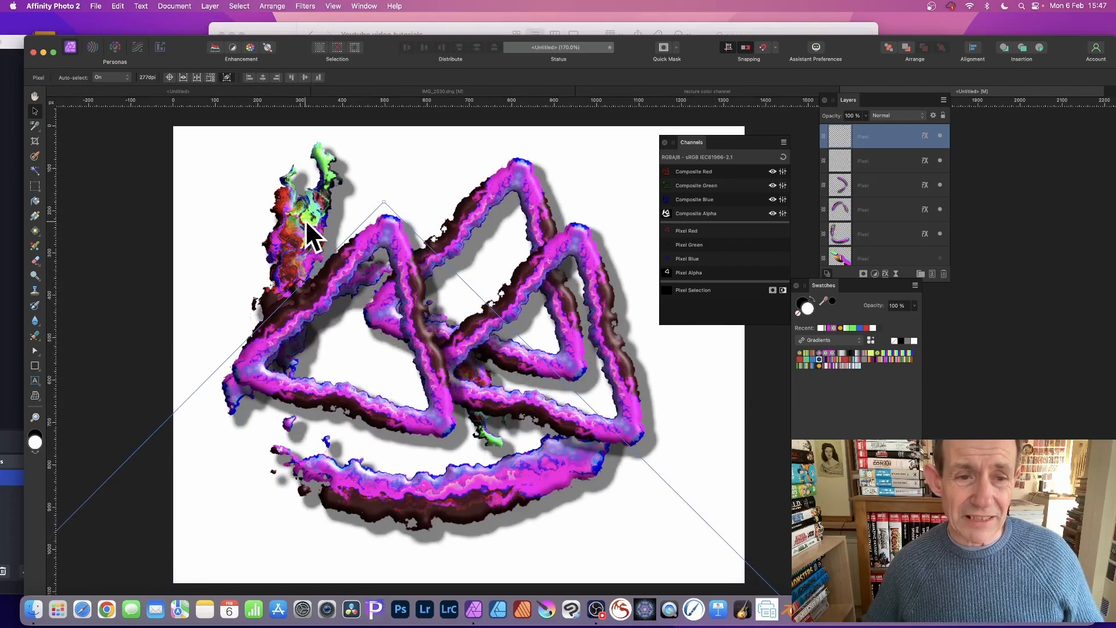
{"action": "left_click_drag", "start_coordinate": [305, 218], "coordinate": [355, 444]}
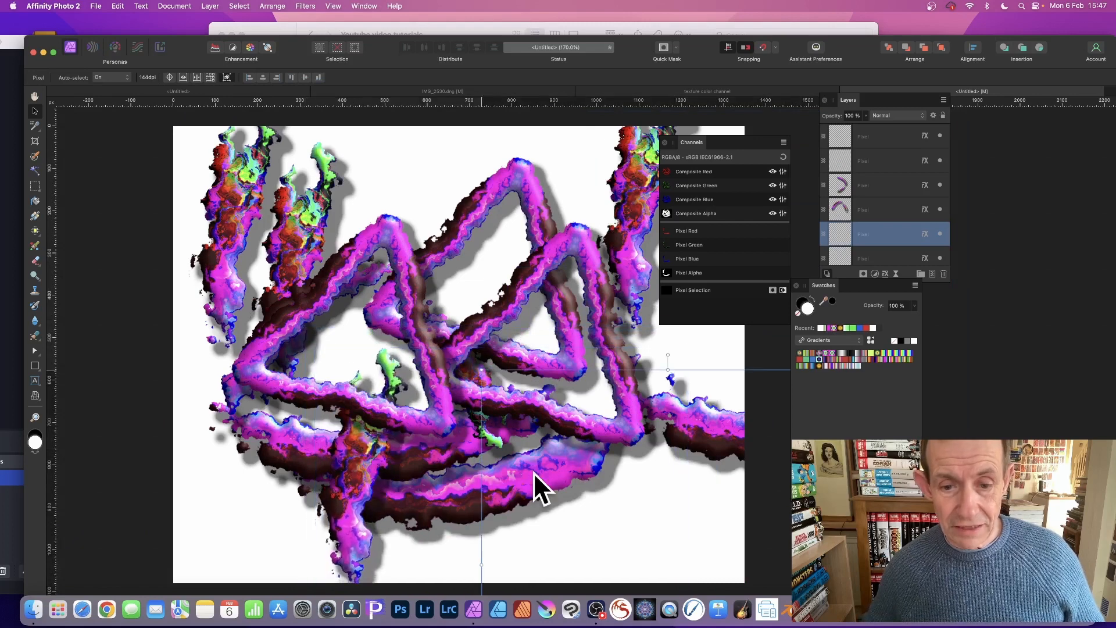
{"action": "left_click_drag", "start_coordinate": [533, 472], "coordinate": [534, 475]}
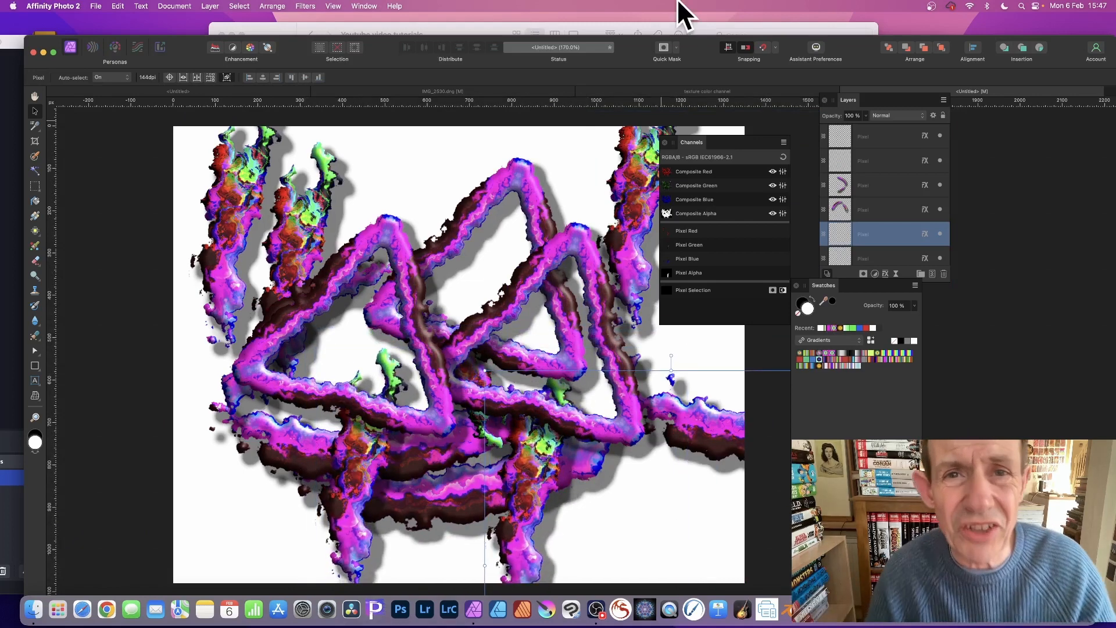